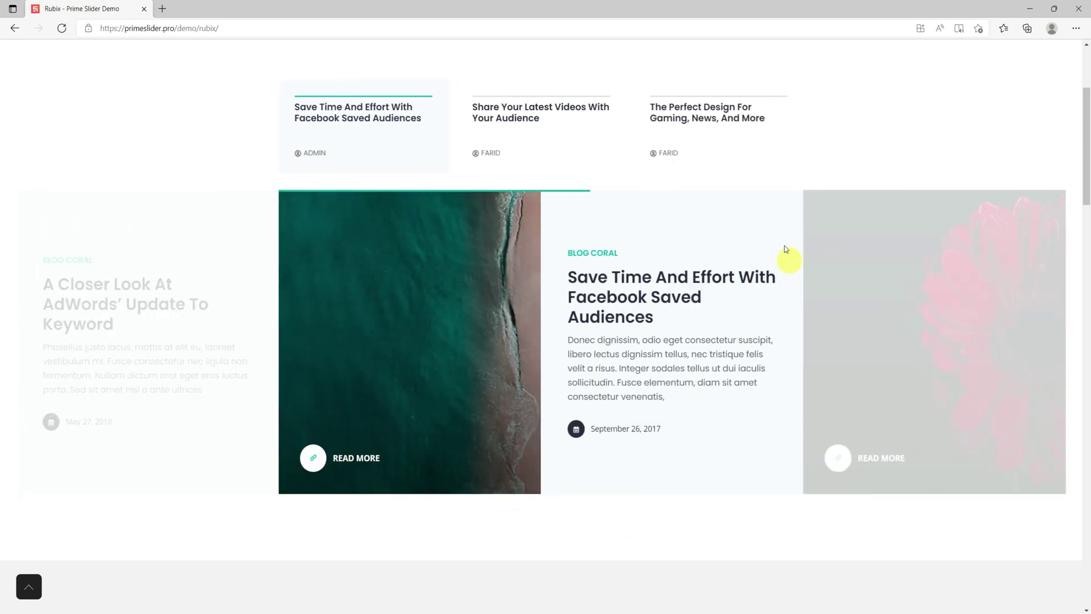
# Switch the Rubix demo to the 'Share Your Latest Videos With Your Audience' slide.
pyautogui.click(565, 117)
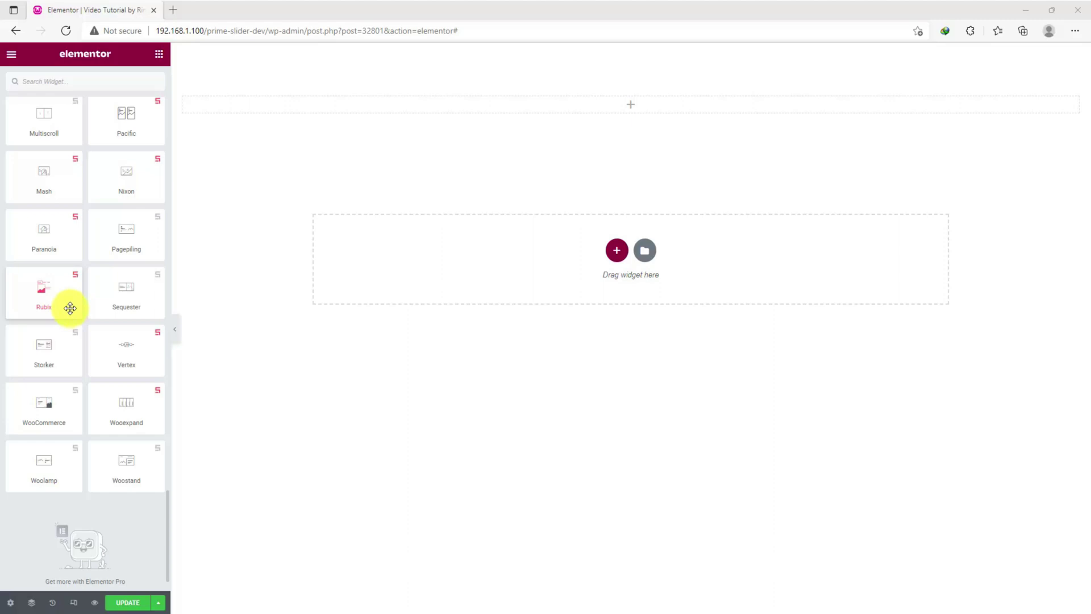
# Place the Rubix widget in the page's empty 'Drag widget here' section.
pyautogui.moveTo(86, 307); pyautogui.dragTo(638, 114)
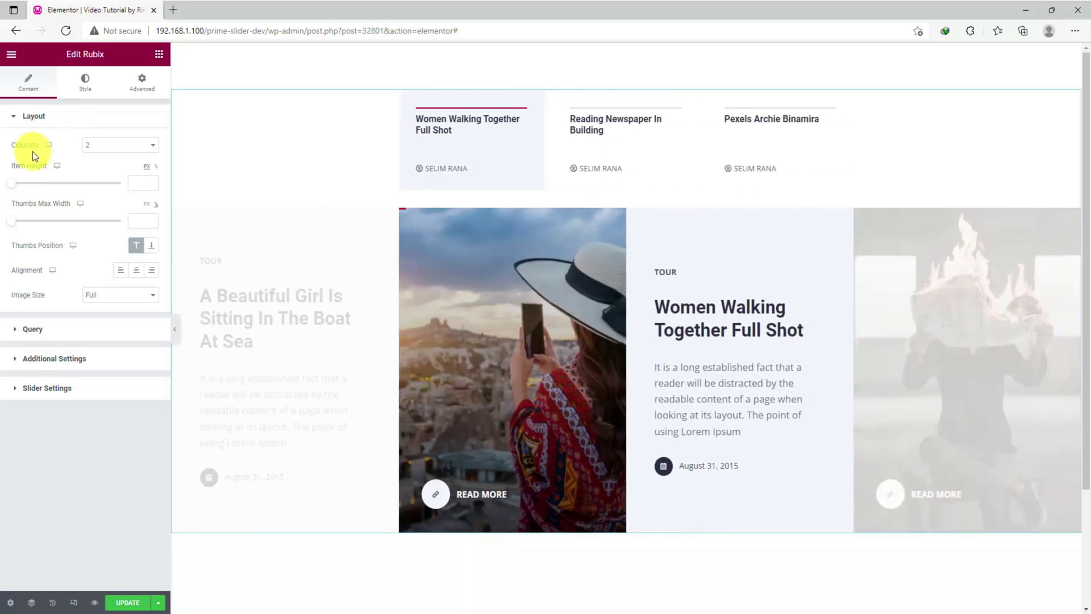
# Try one column for the slider, then set Columns back to 2.
pyautogui.click(111, 146)
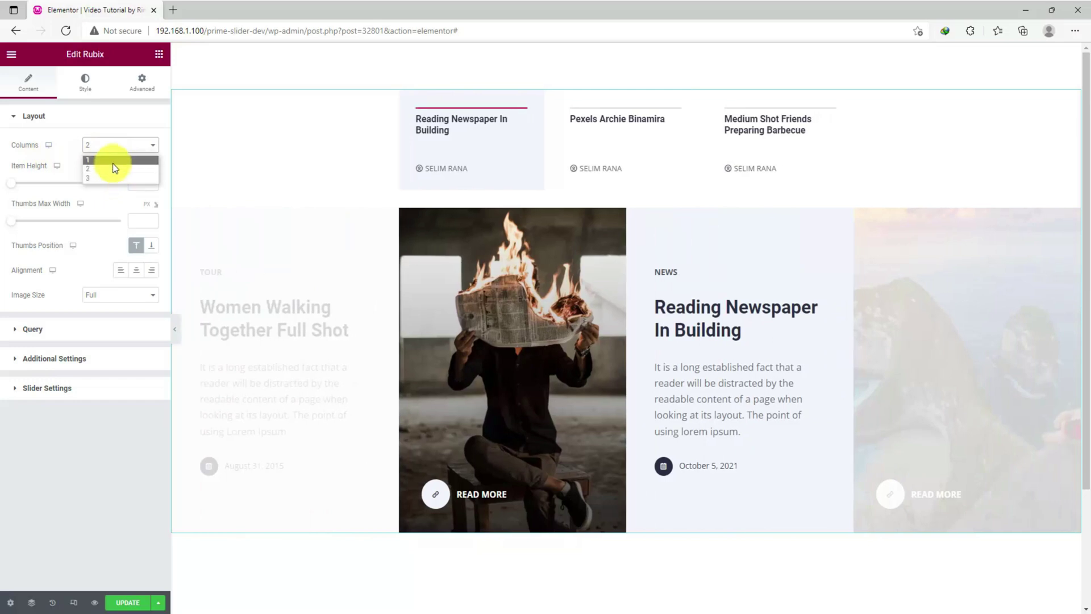
pyautogui.click(113, 163)
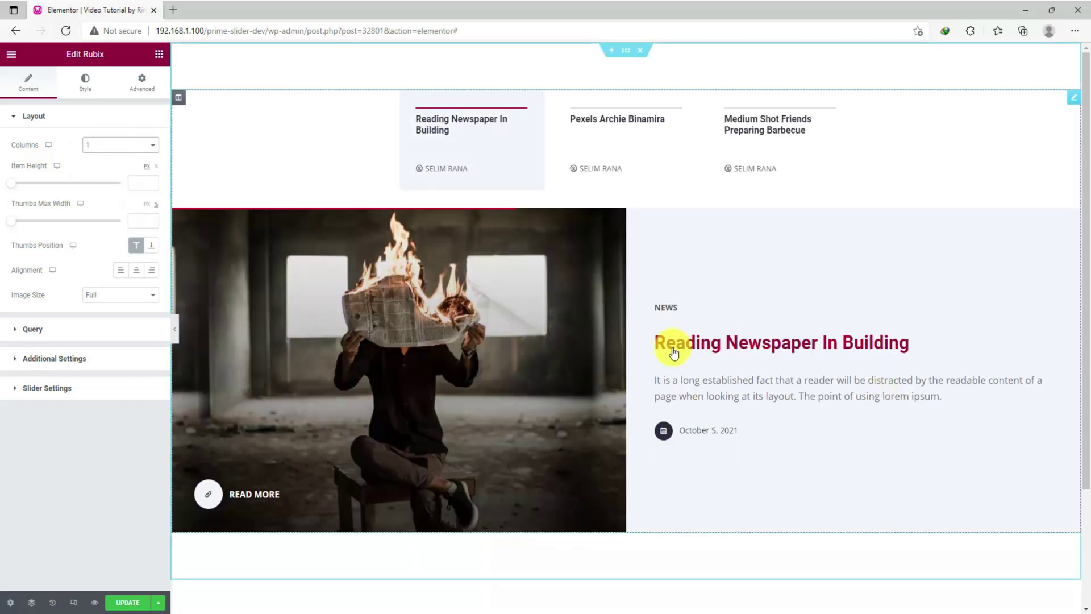
pyautogui.click(139, 148)
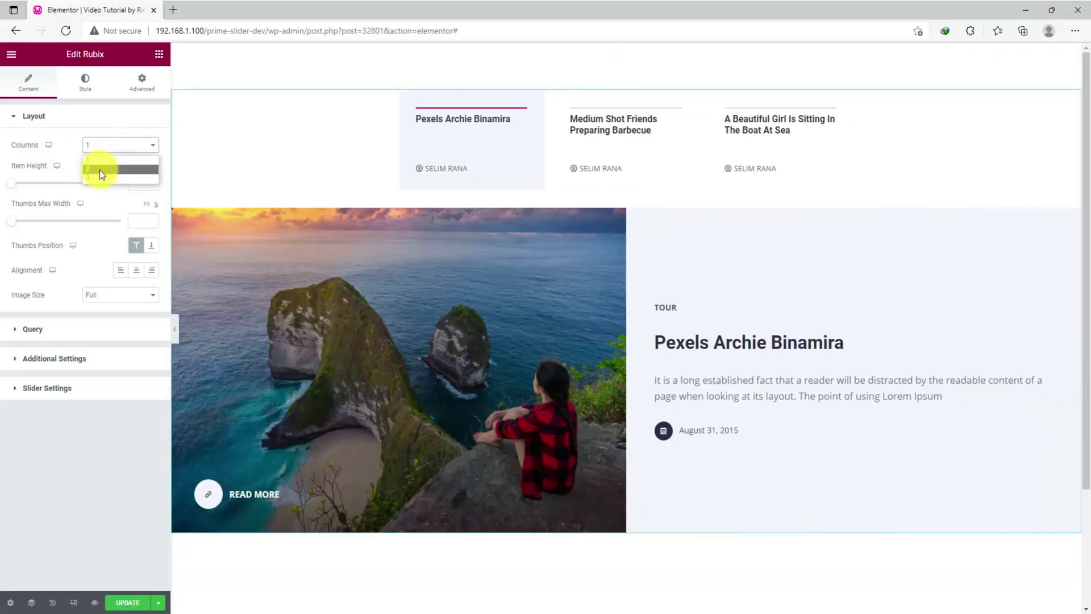
pyautogui.click(100, 170)
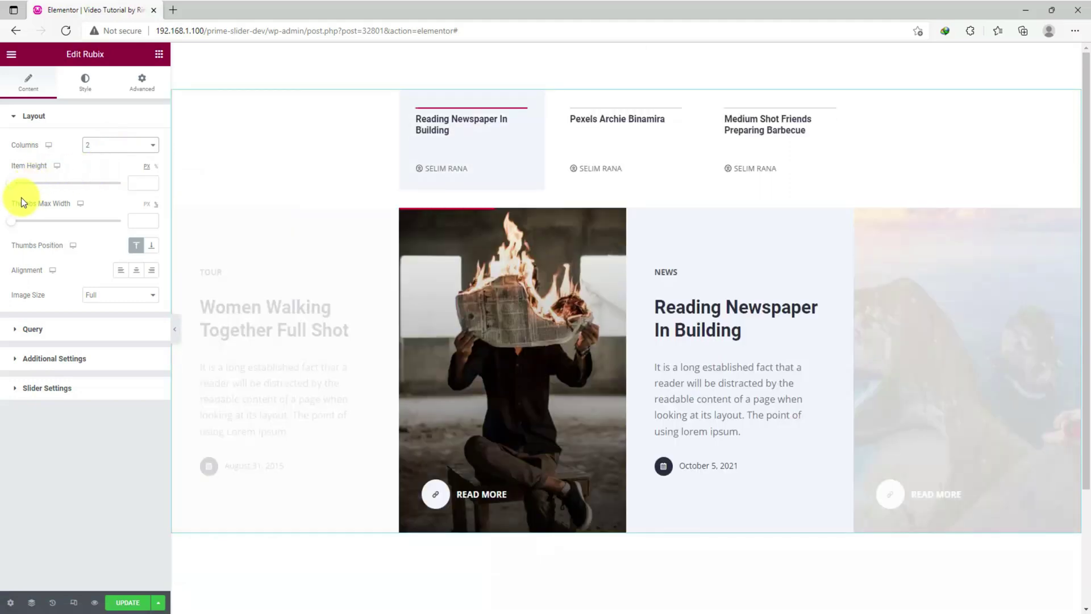
# Adjust Item Height and Thumbs Max Width, then clear both back to their defaults.
pyautogui.moveTo(13, 189); pyautogui.dragTo(78, 185)
pyautogui.doubleClick(138, 181)
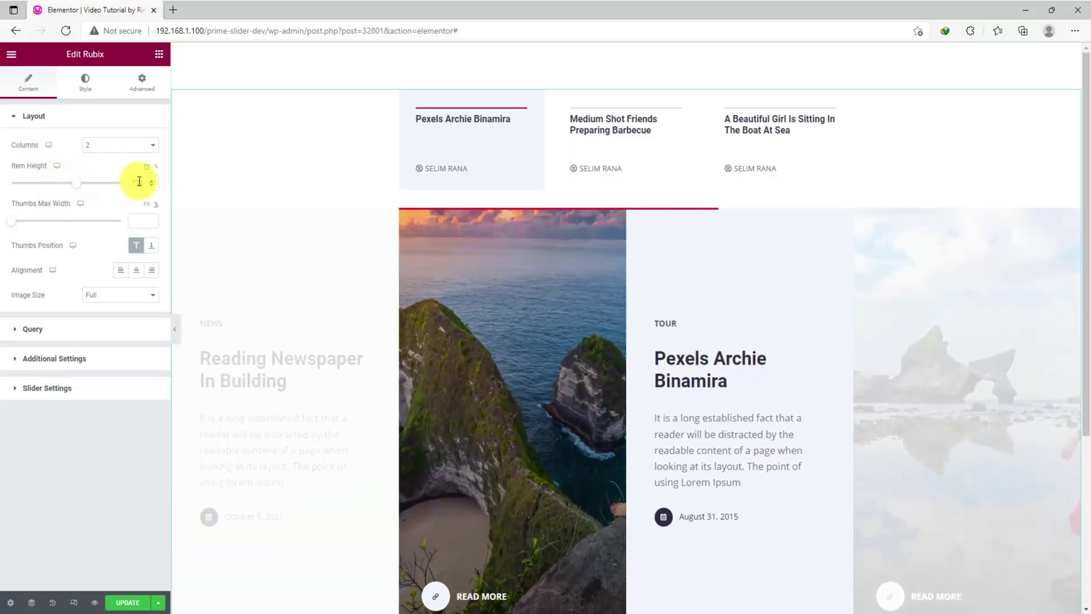
pyautogui.press('BackSpace')
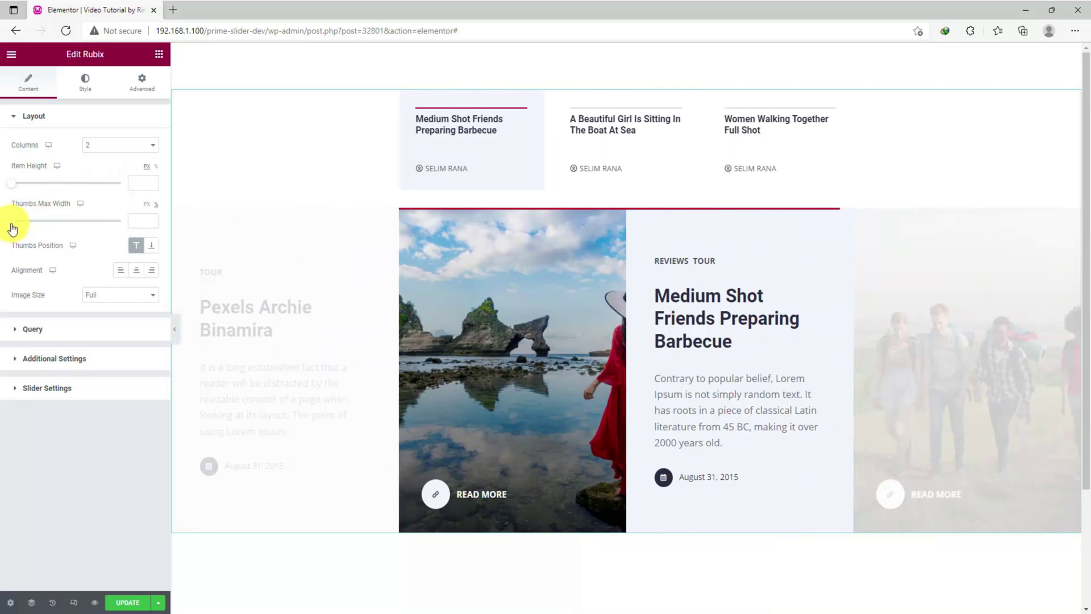
pyautogui.moveTo(10, 229); pyautogui.dragTo(121, 225)
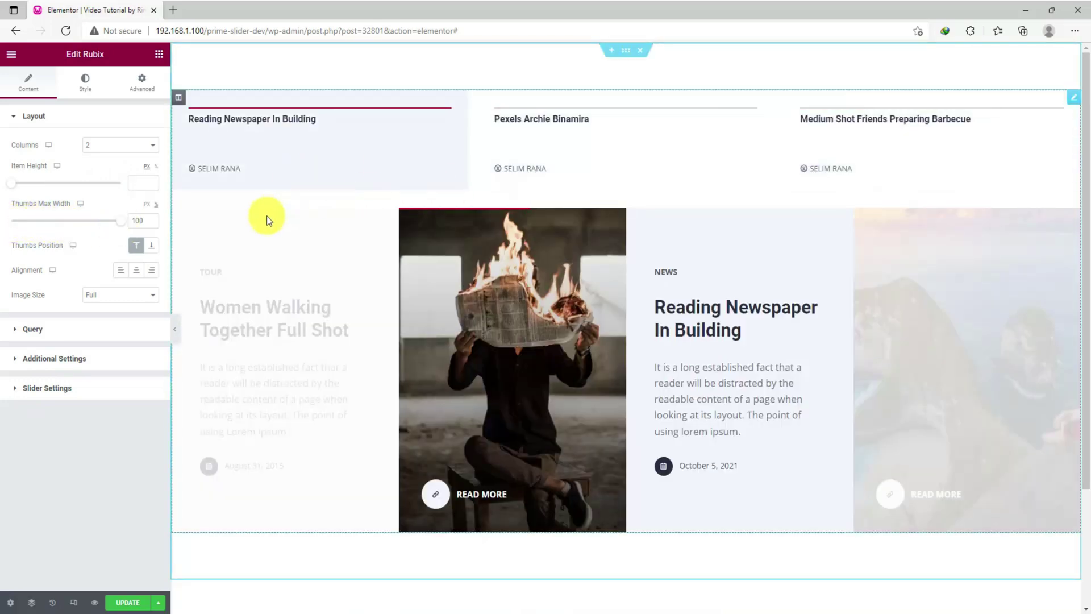
pyautogui.moveTo(122, 222); pyautogui.dragTo(68, 227)
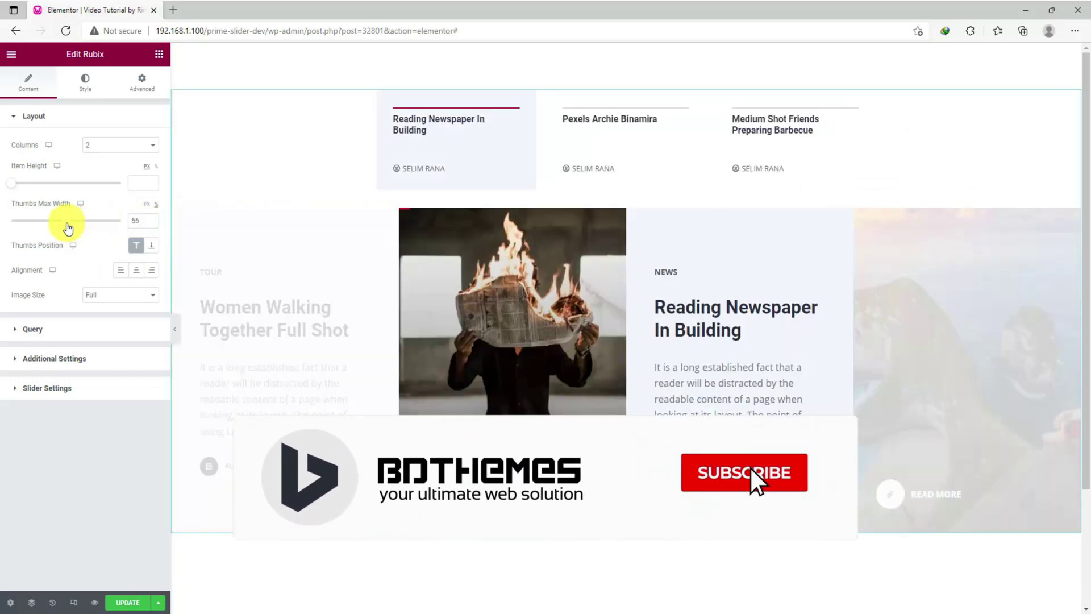
pyautogui.doubleClick(138, 223)
pyautogui.press('BackSpace')
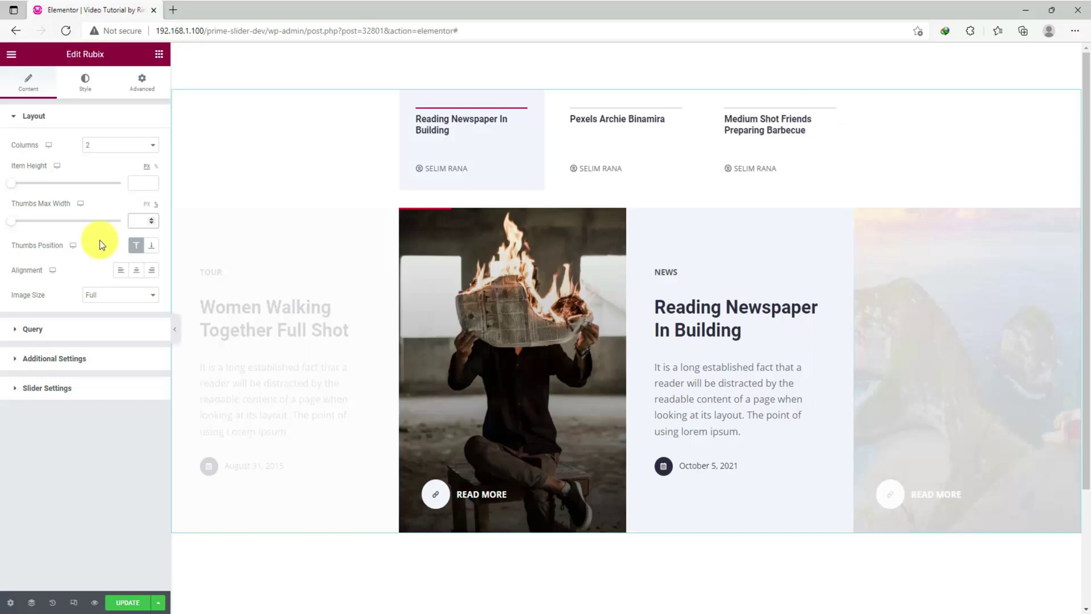
pyautogui.click(155, 251)
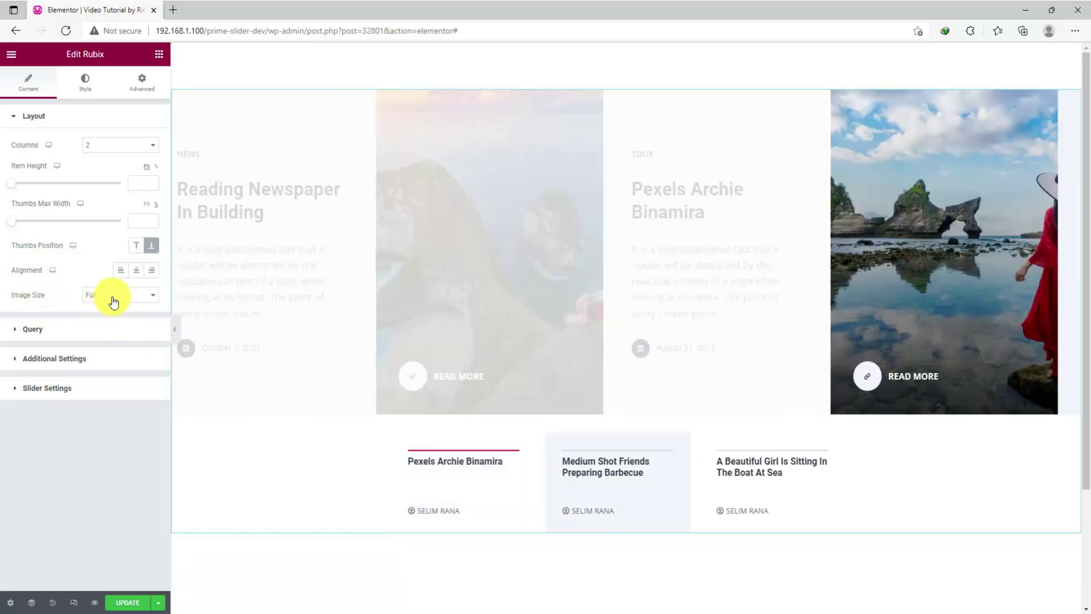
pyautogui.click(113, 296)
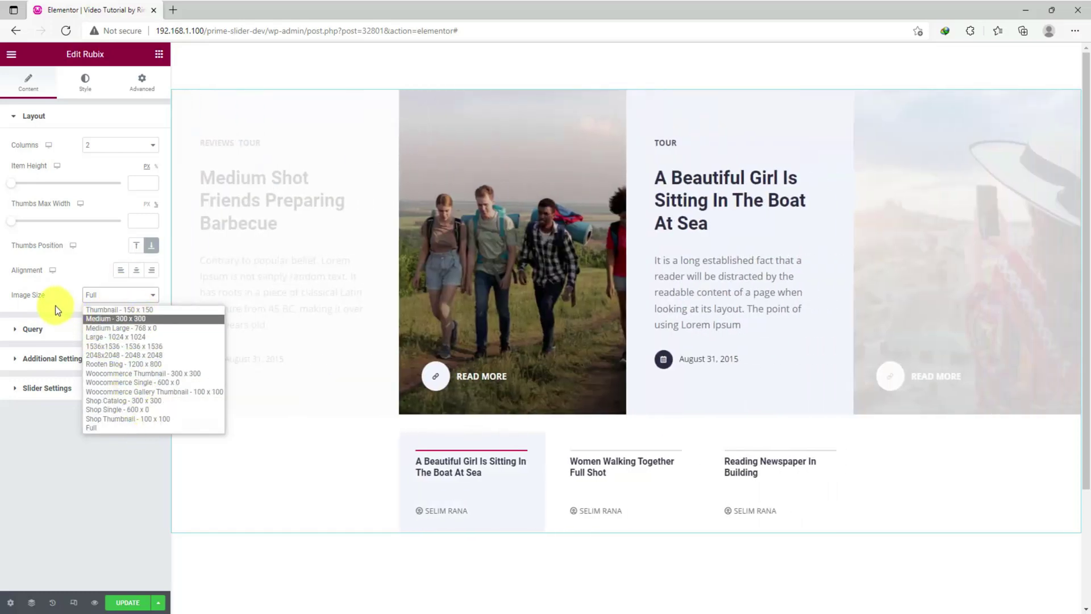
pyautogui.click(57, 303)
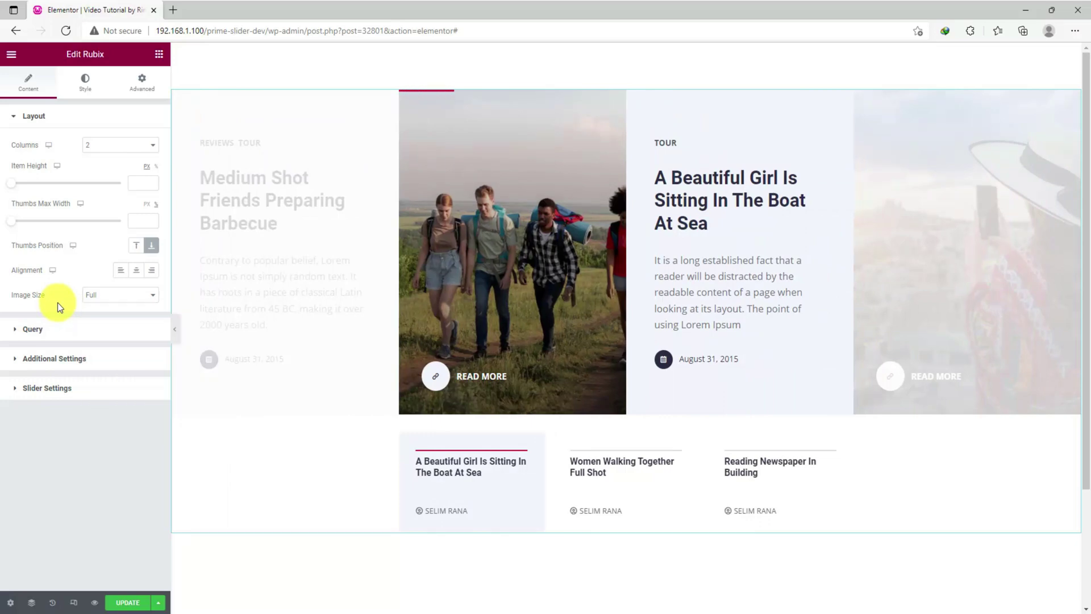
# Under Query, set Include By to Terms and add the term Categories: Tour.
pyautogui.click(58, 331)
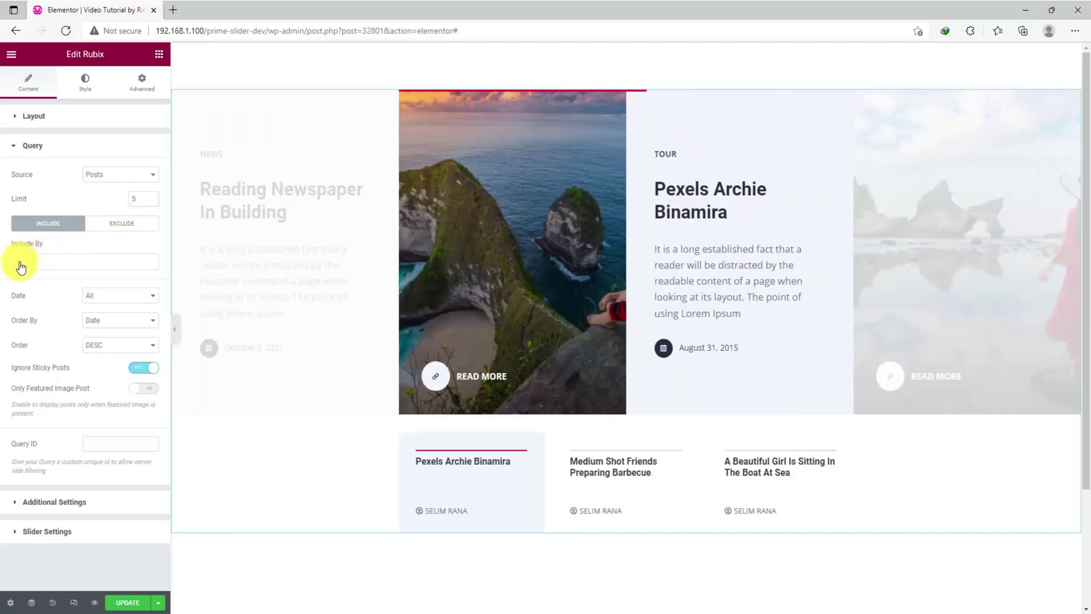
pyautogui.click(21, 262)
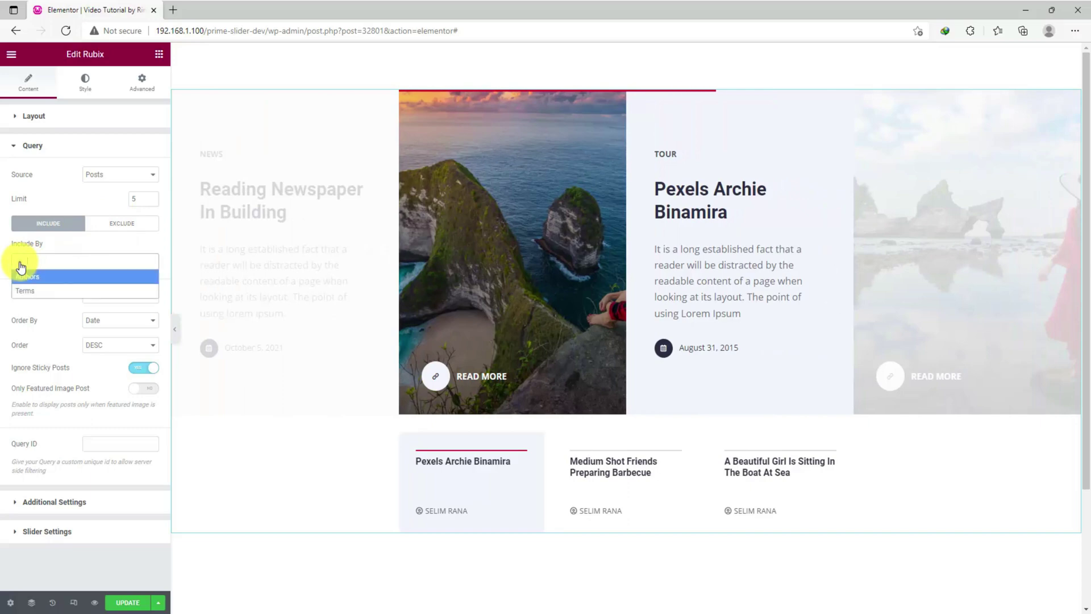
pyautogui.click(25, 291)
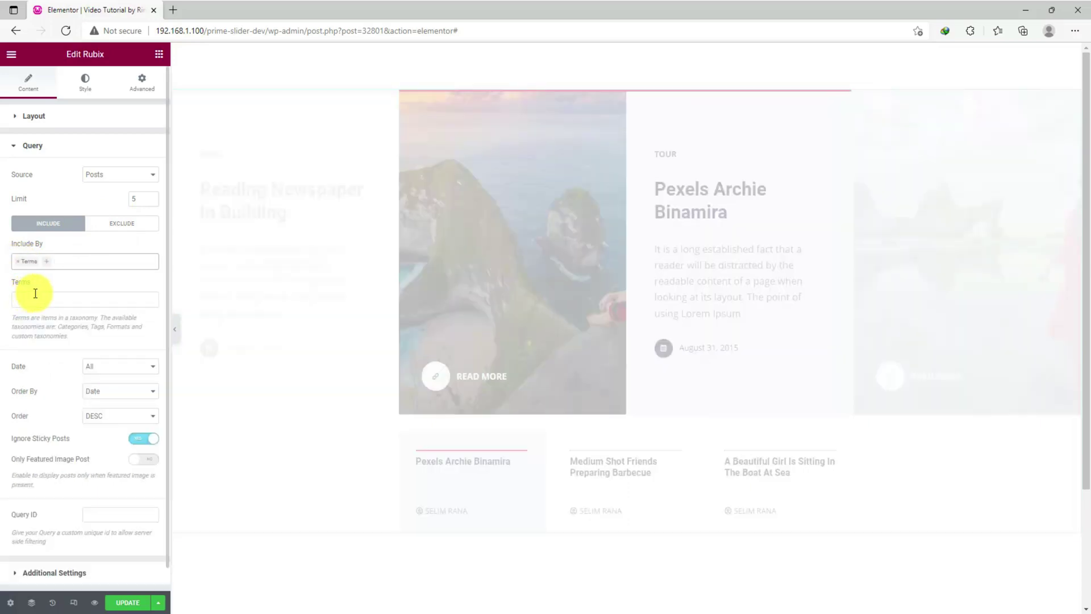
pyautogui.click(38, 297)
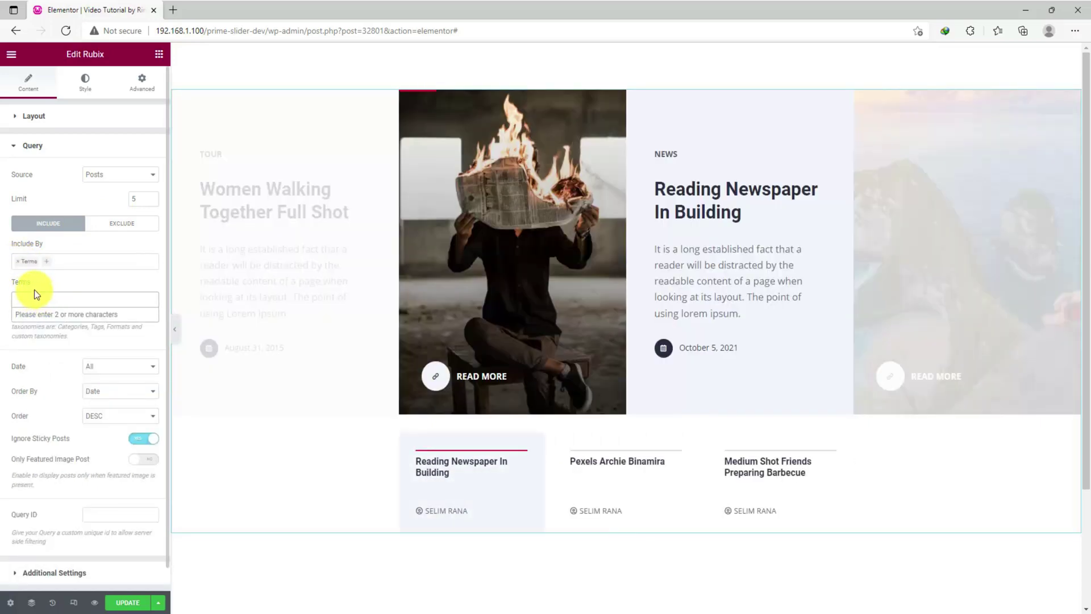
pyautogui.write('to')
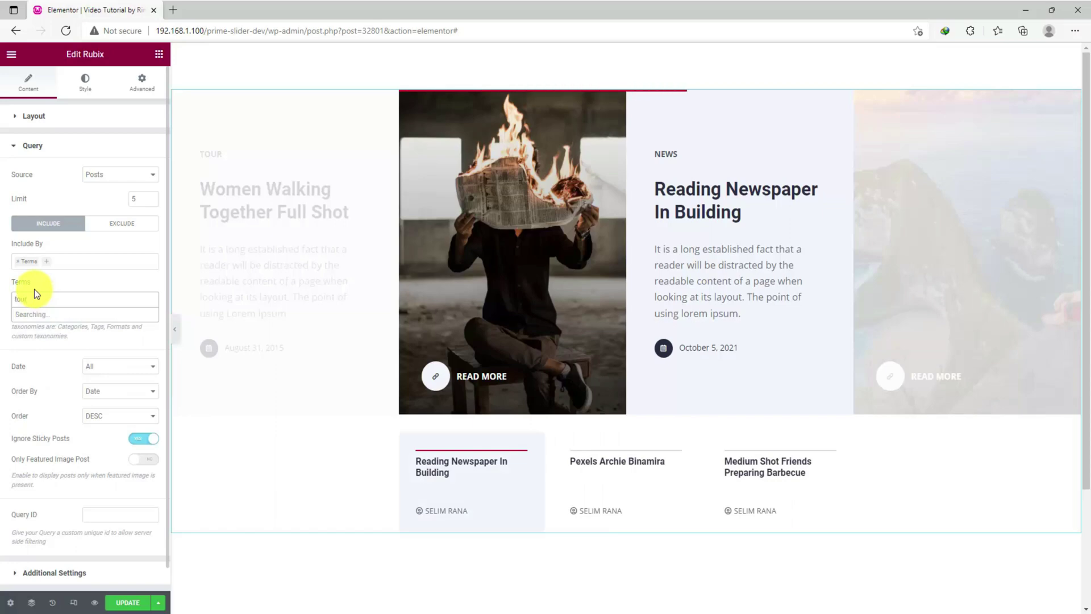
pyautogui.write('ur')
pyautogui.click(67, 316)
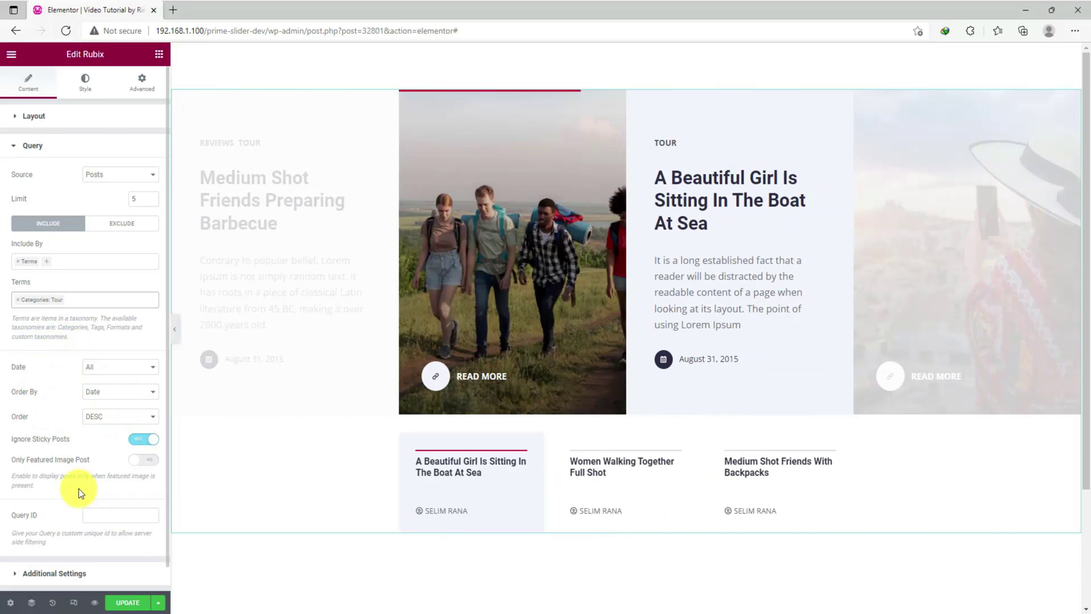
# Expand Additional Settings and check the Readmore Text field without changing it.
pyautogui.click(57, 573)
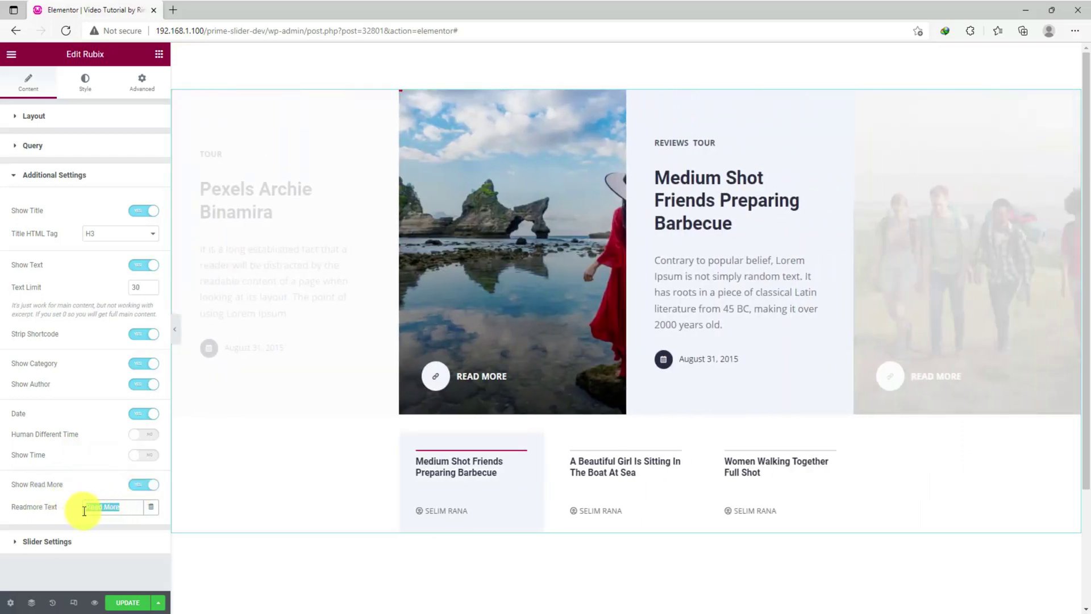
pyautogui.moveTo(81, 507); pyautogui.dragTo(116, 507)
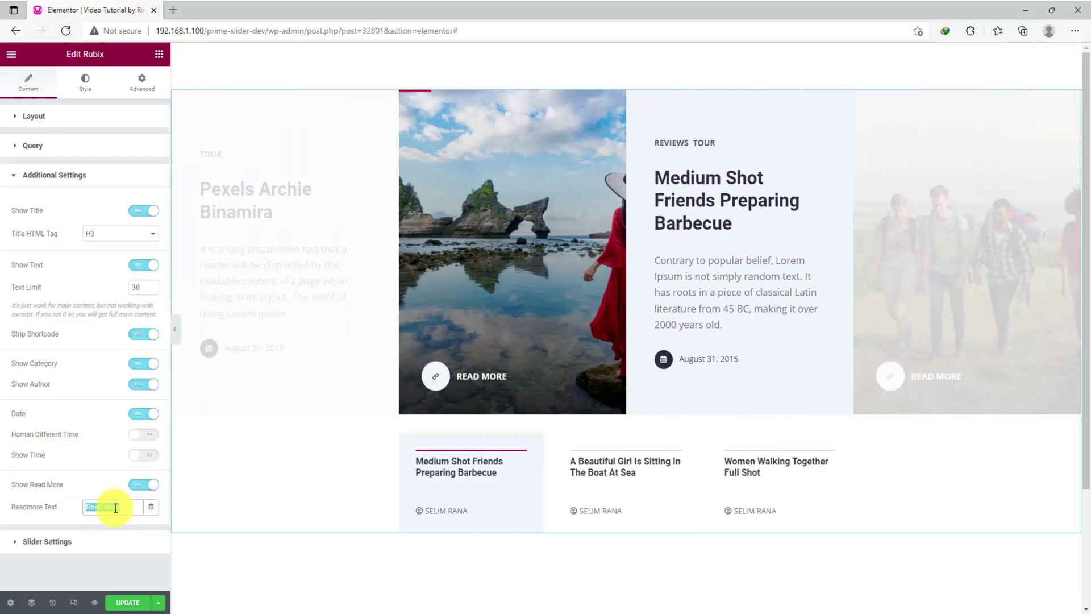
pyautogui.click(76, 501)
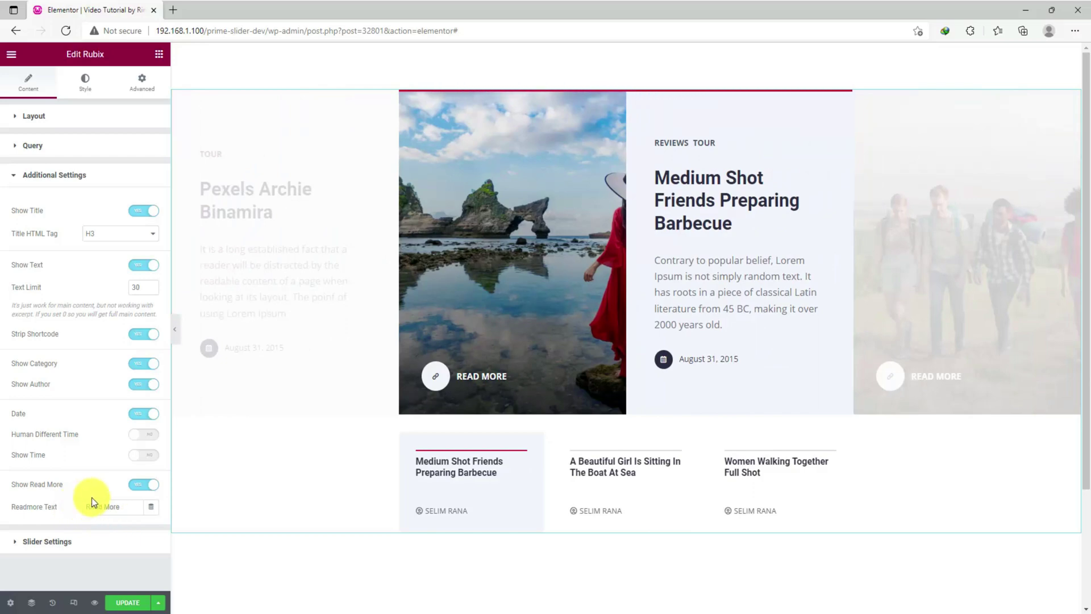
# In Slider Settings, switch Autoplay off and keep Slides to Scroll at 1.
pyautogui.click(64, 542)
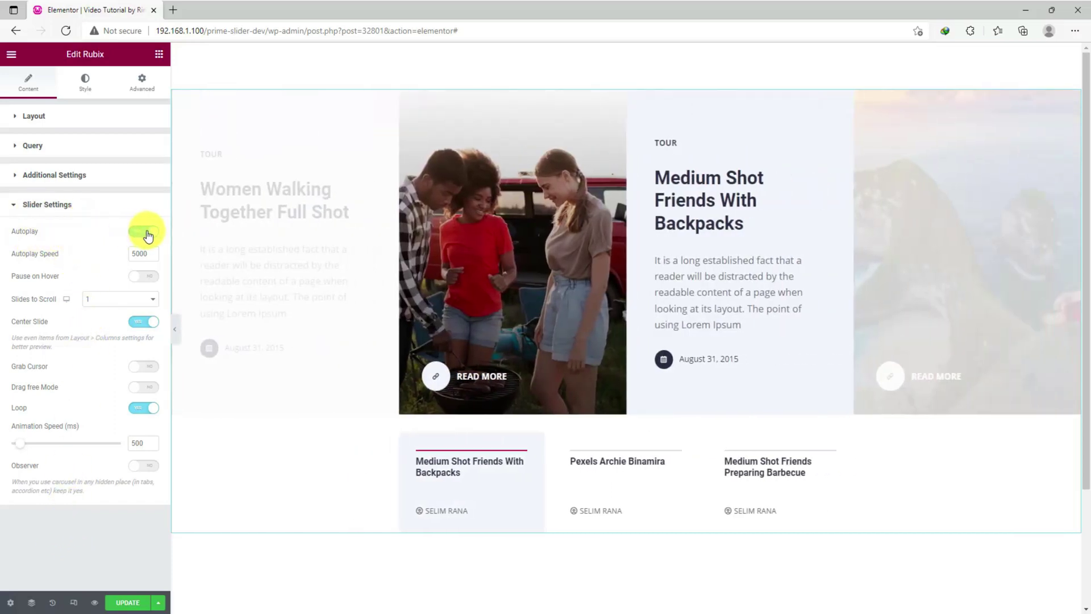
pyautogui.click(149, 233)
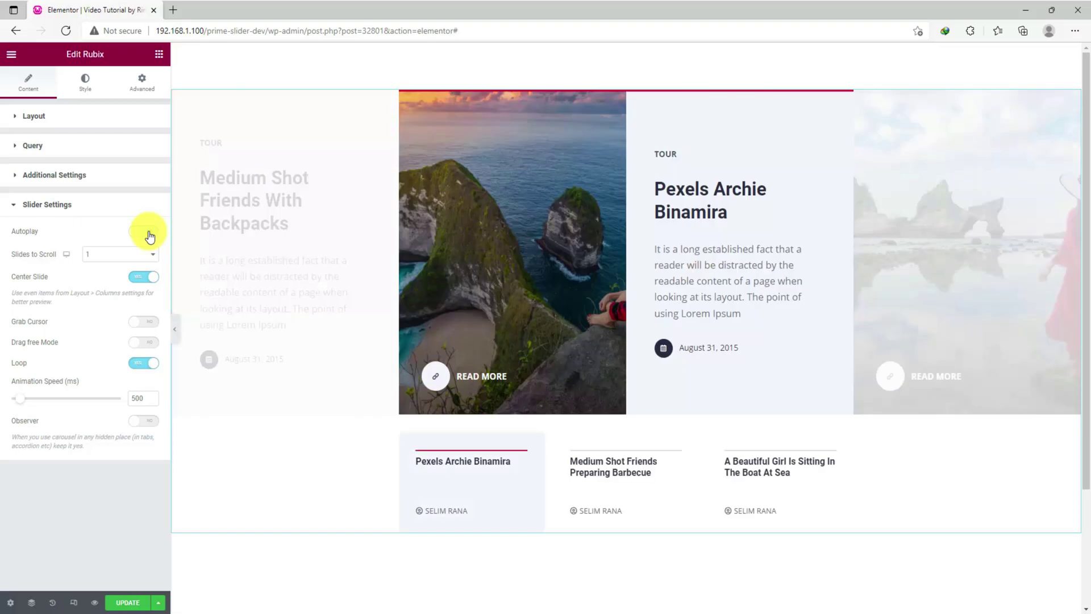
pyautogui.click(778, 476)
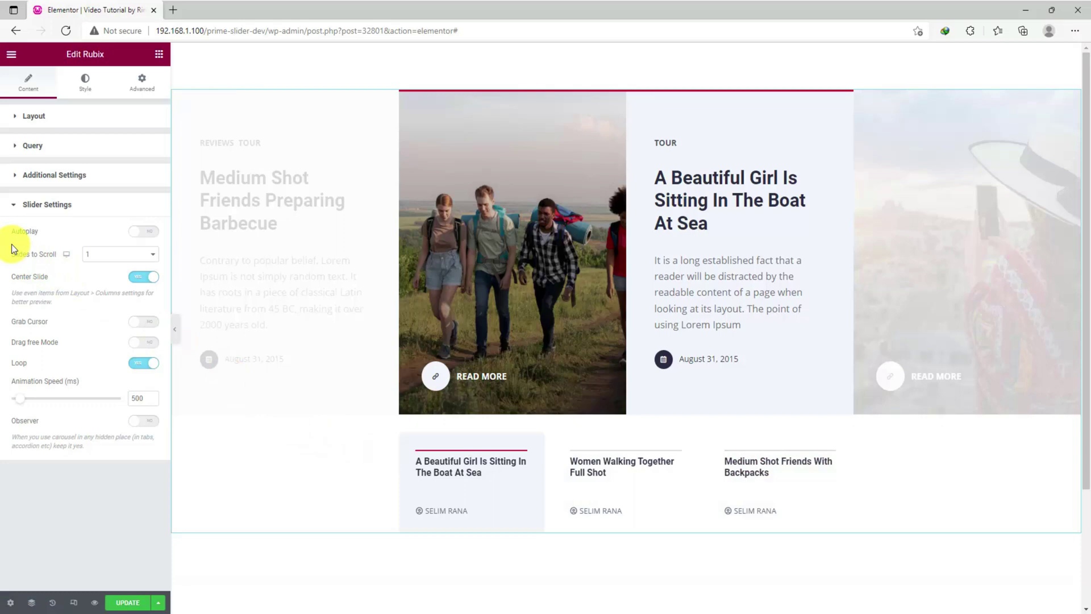
pyautogui.click(111, 255)
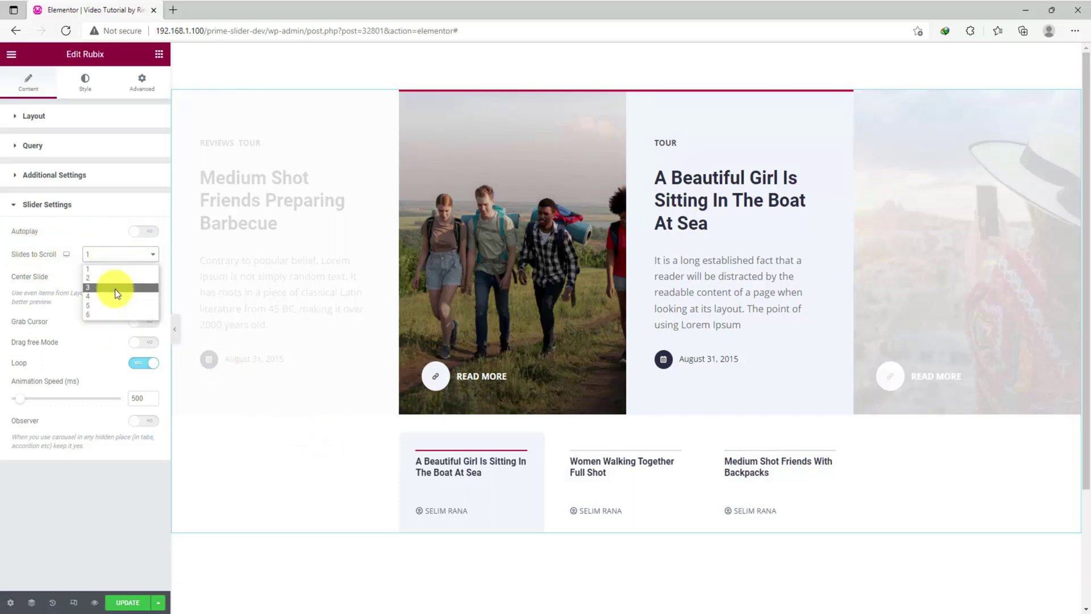
pyautogui.click(64, 265)
pyautogui.click(143, 277)
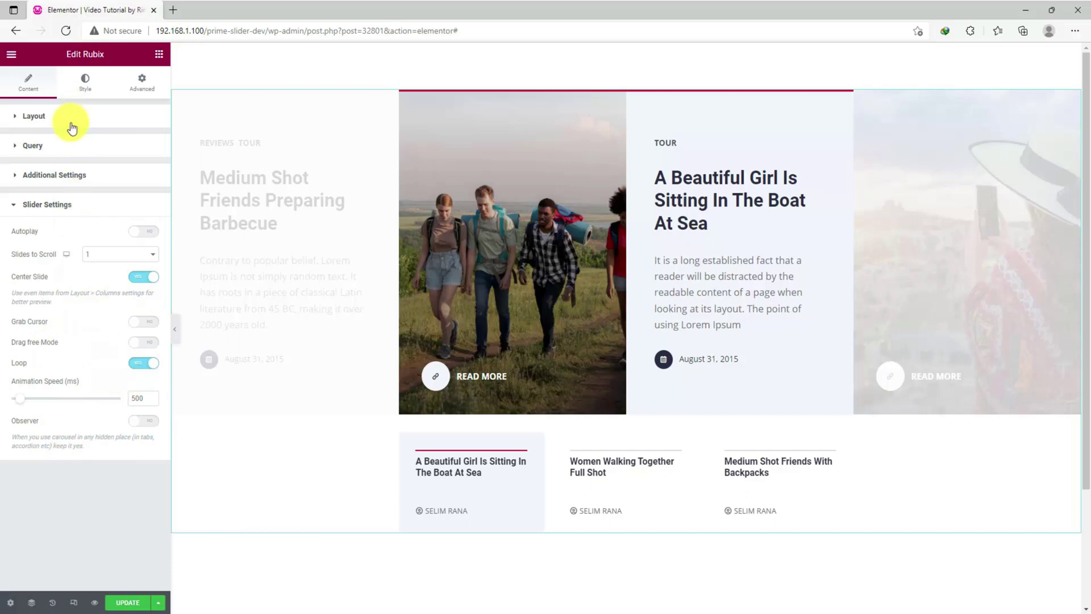
# Give the items a blue-to-purple gradient background at a 170° angle.
pyautogui.click(85, 91)
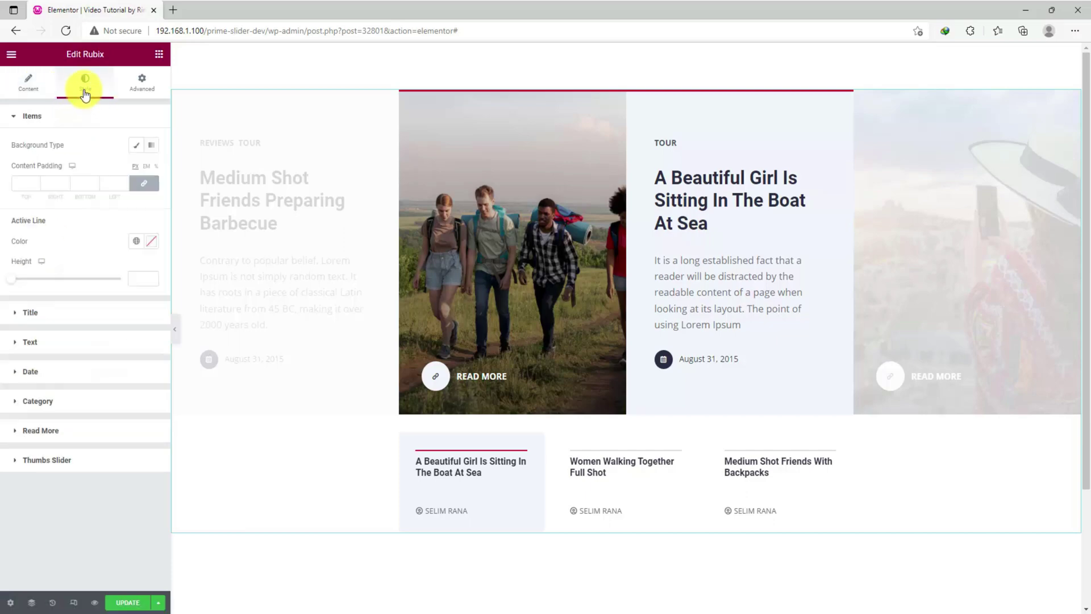
pyautogui.click(154, 149)
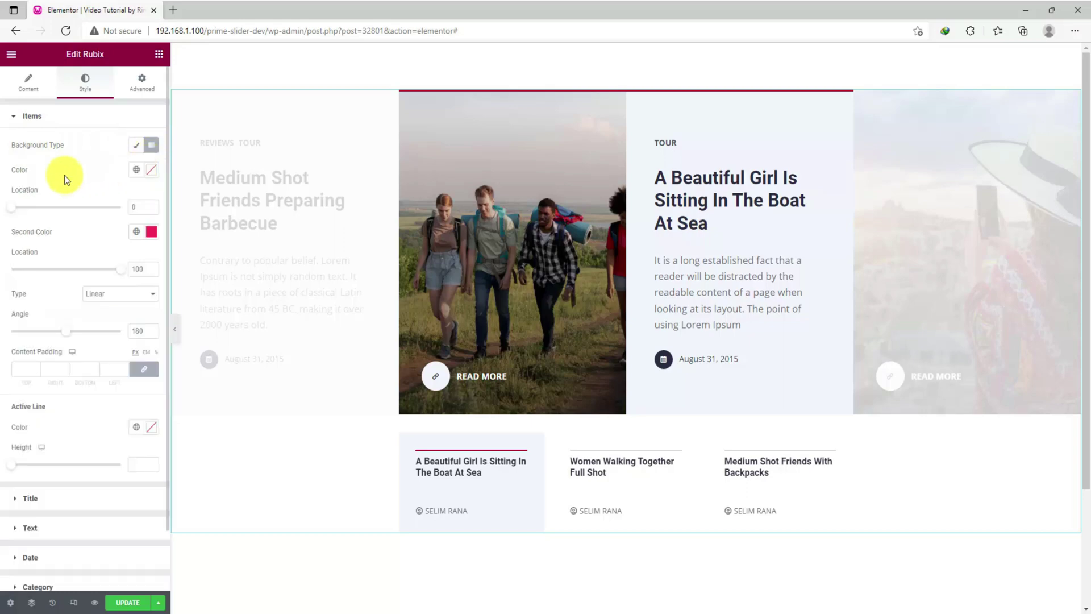
pyautogui.click(151, 170)
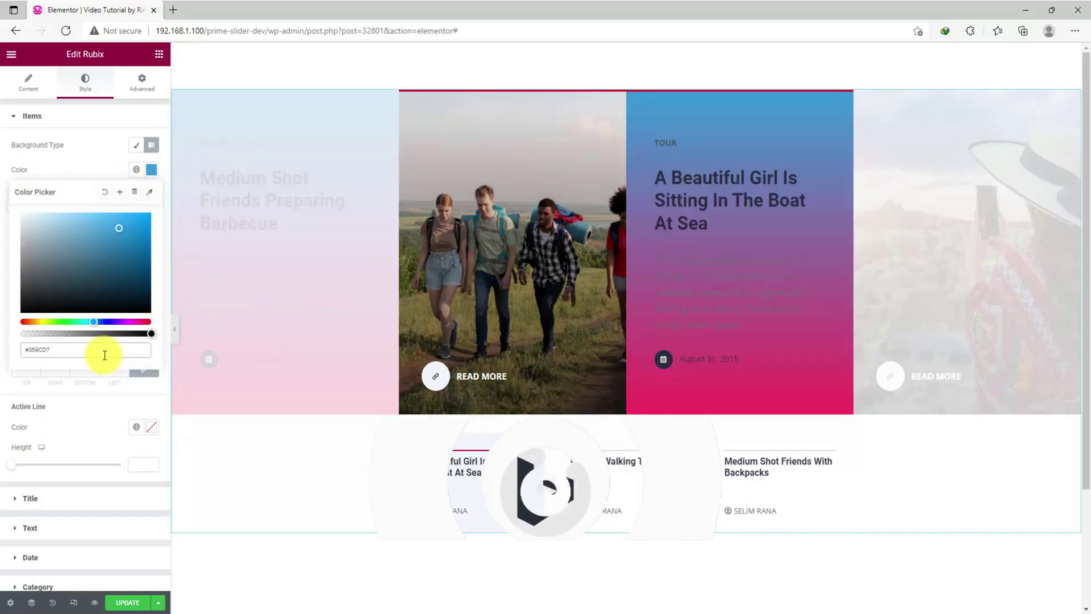
pyautogui.click(97, 170)
pyautogui.click(151, 231)
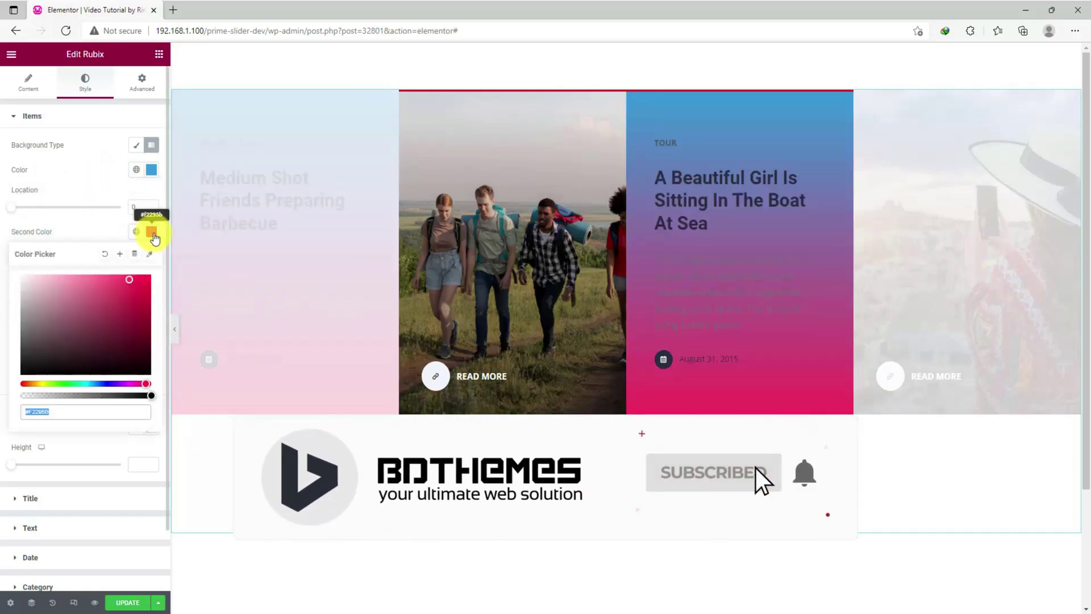
pyautogui.hotkey('ctrl', 'v')
pyautogui.click(94, 235)
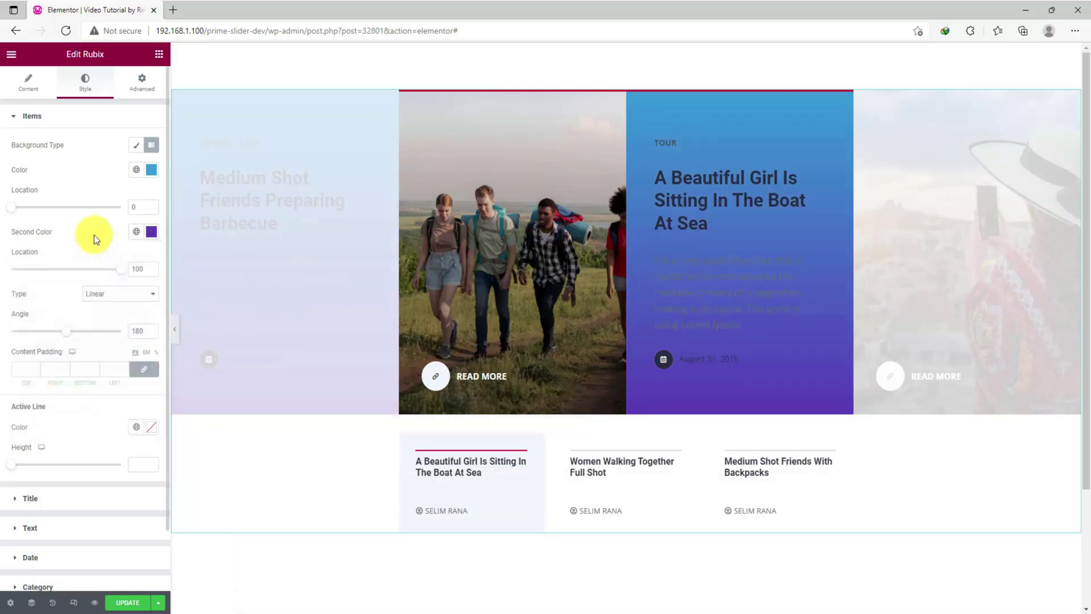
pyautogui.moveTo(67, 340); pyautogui.dragTo(63, 341)
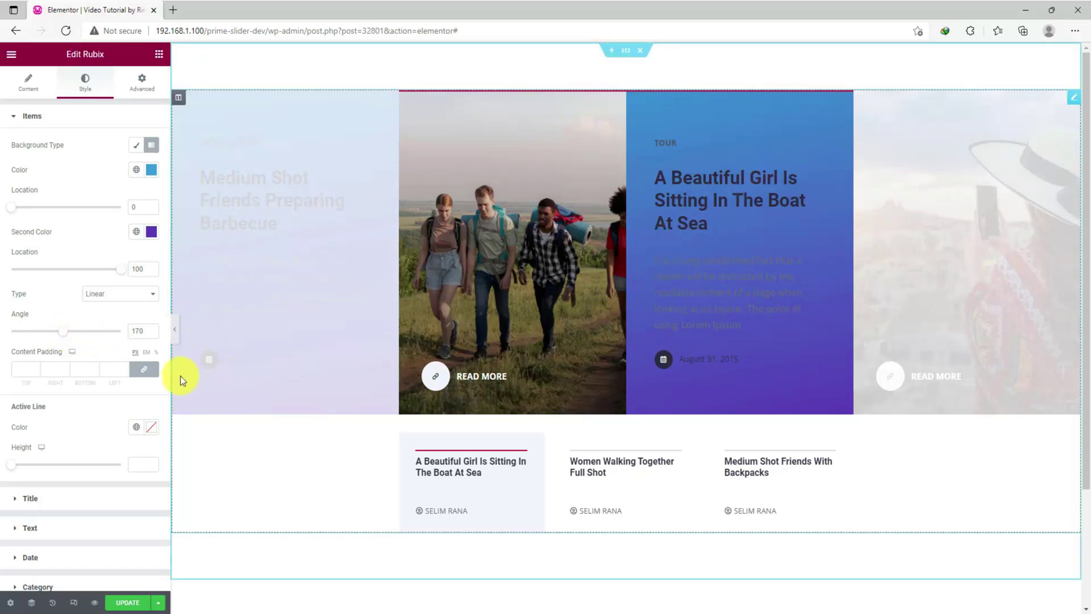
# Make the active line purple and increase its height to 5.
pyautogui.click(150, 427)
pyautogui.write('#5A3BB4')
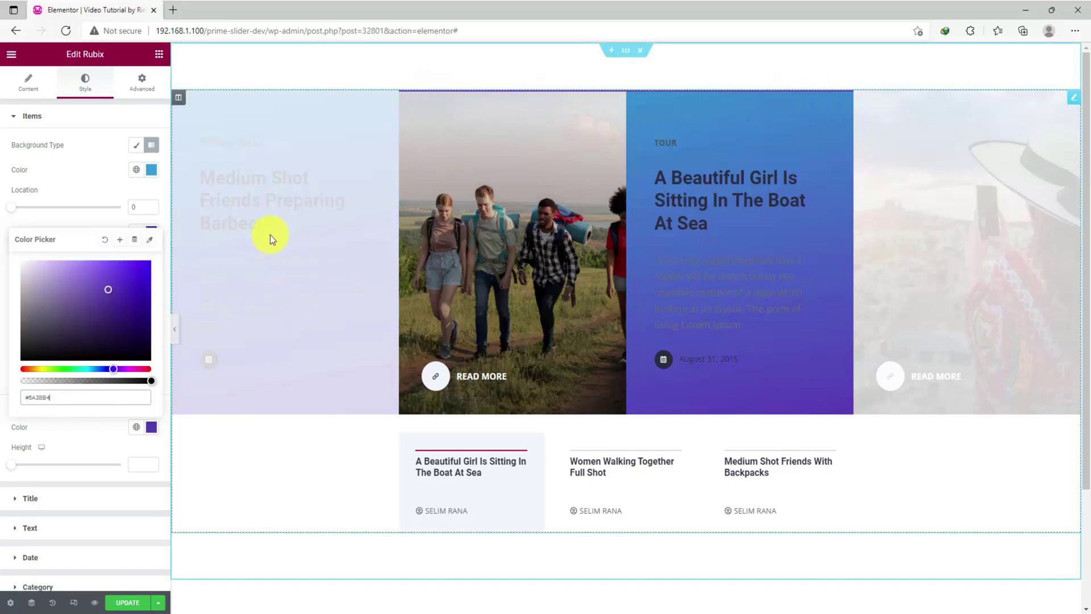
pyautogui.click(101, 436)
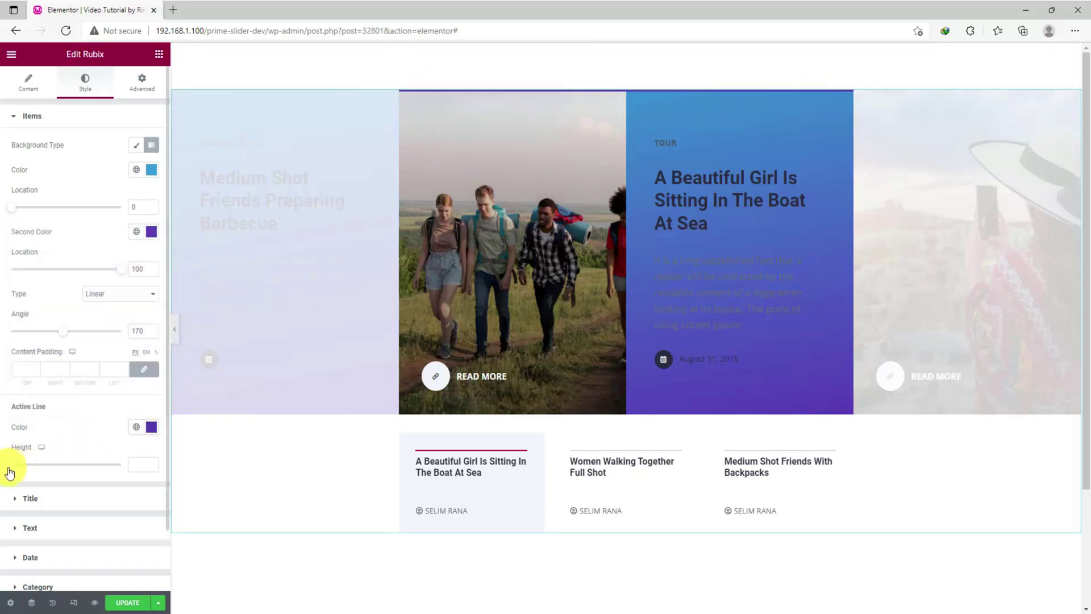
pyautogui.moveTo(8, 470); pyautogui.dragTo(40, 475)
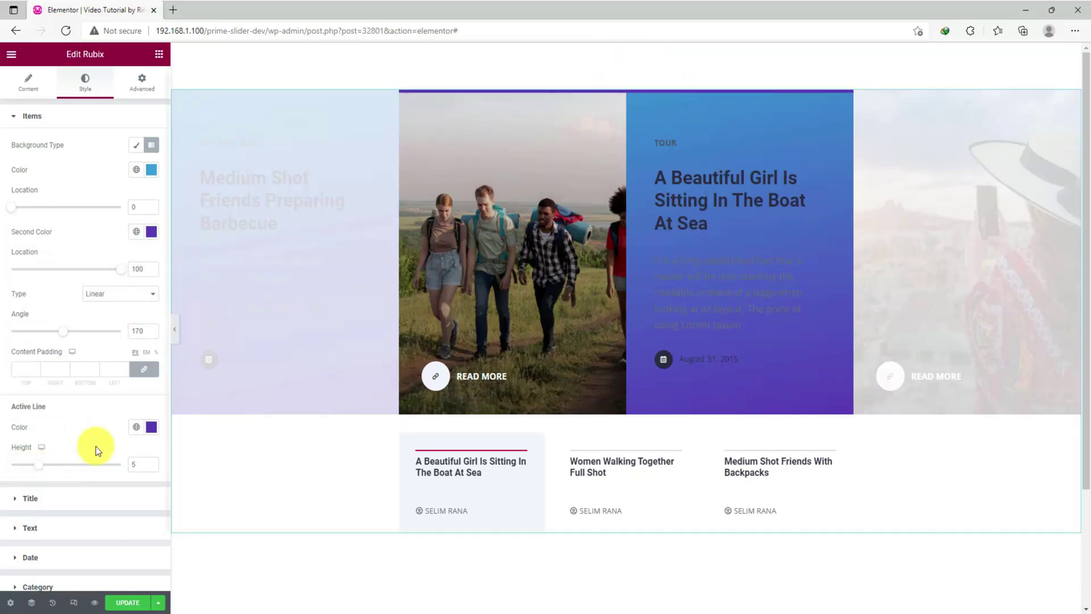
# Set the post title colour to white (#FFFFFF).
pyautogui.click(57, 500)
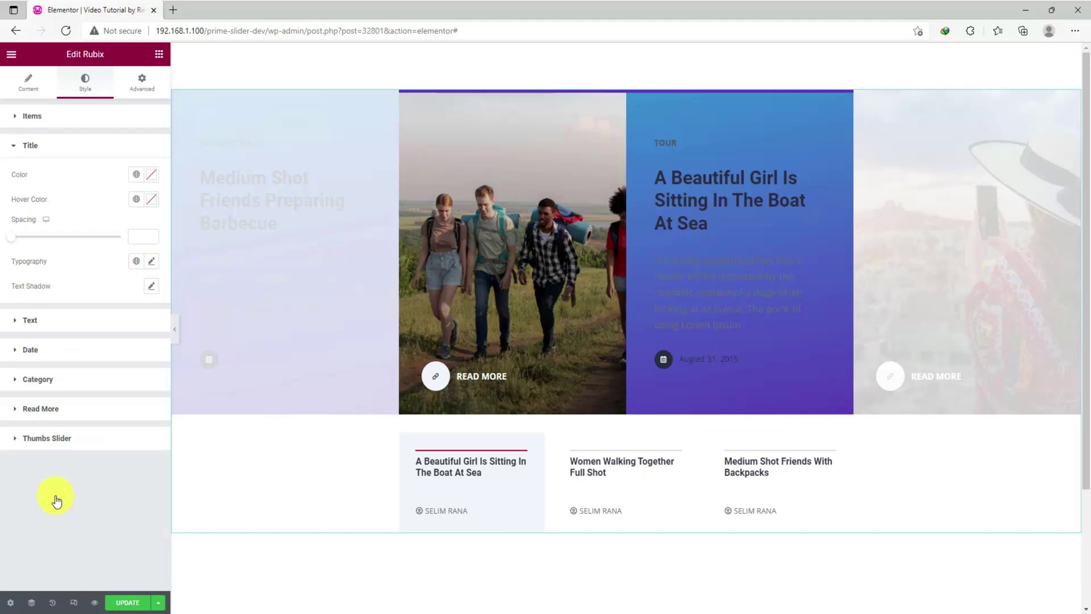
pyautogui.click(149, 181)
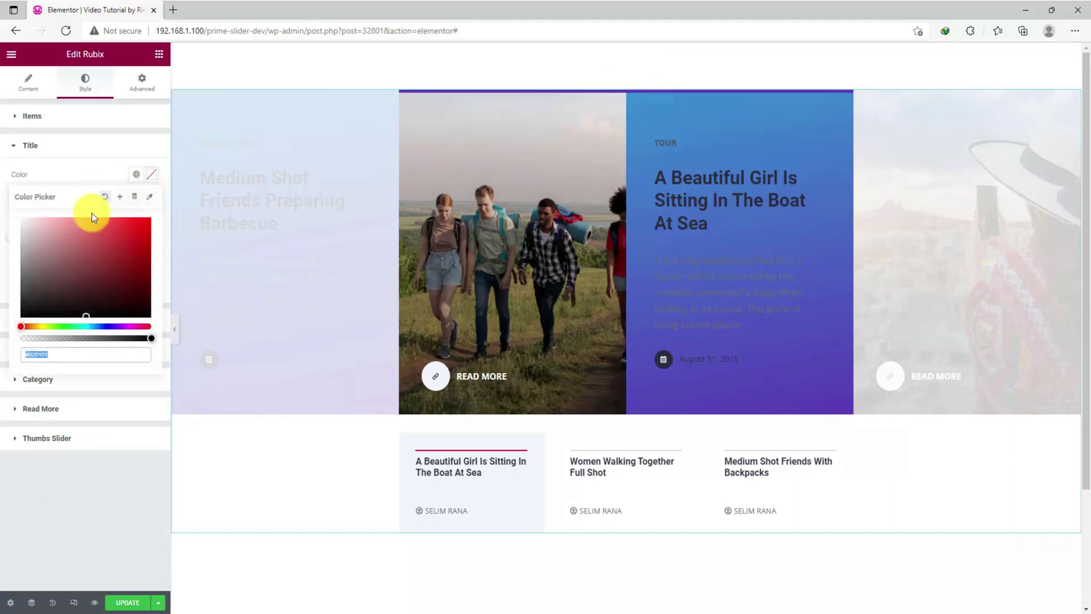
pyautogui.moveTo(48, 243); pyautogui.dragTo(10, 220)
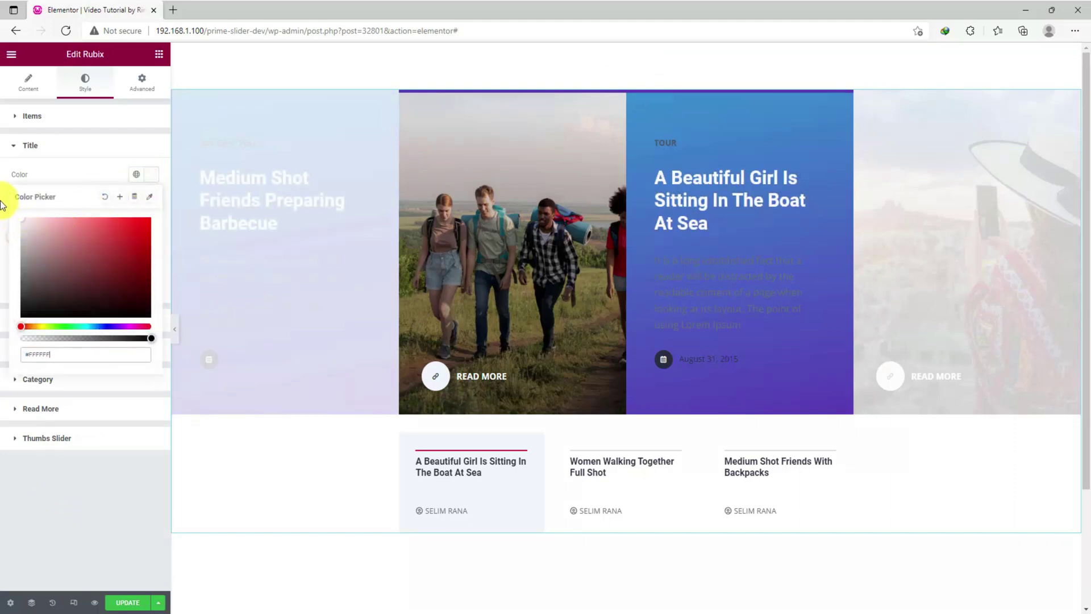
pyautogui.click(77, 172)
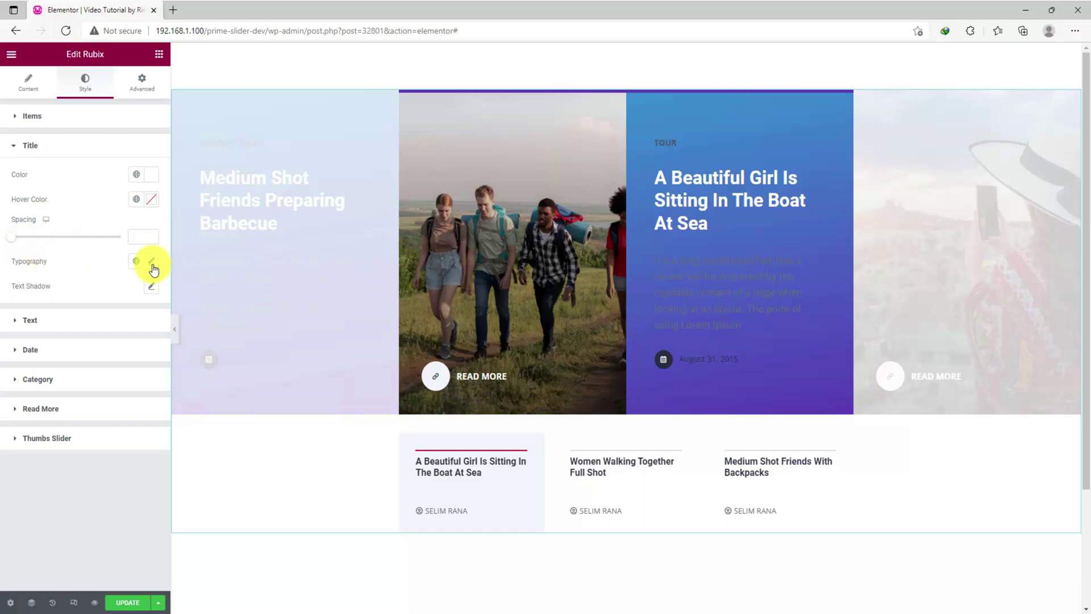
# Set the excerpt text colour to slightly transparent white (#FFFFFFDB).
pyautogui.click(65, 321)
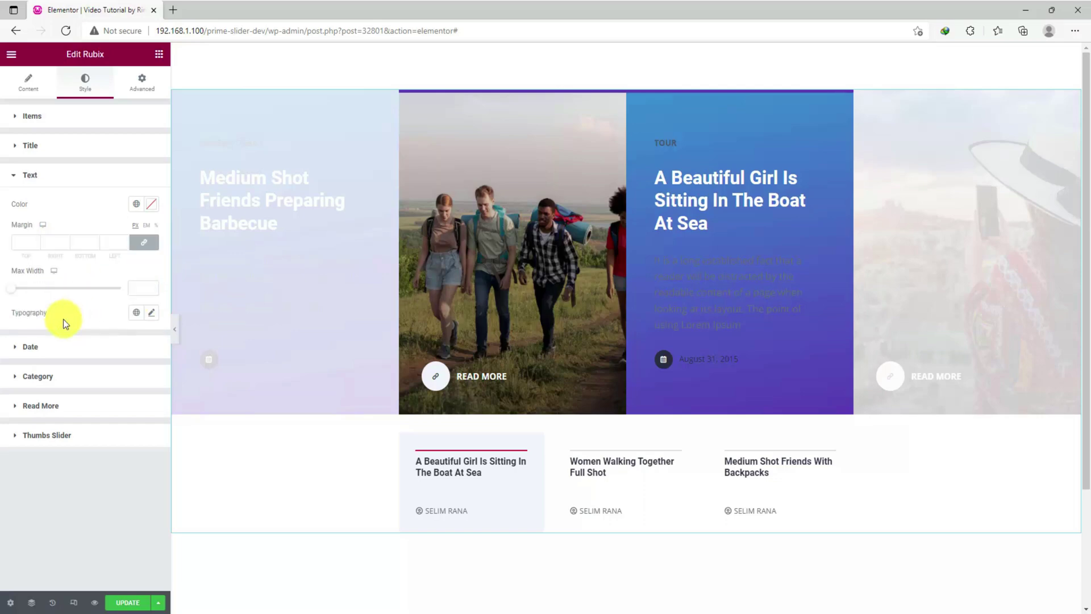
pyautogui.click(152, 205)
pyautogui.click(23, 250)
pyautogui.moveTo(146, 368); pyautogui.dragTo(131, 368)
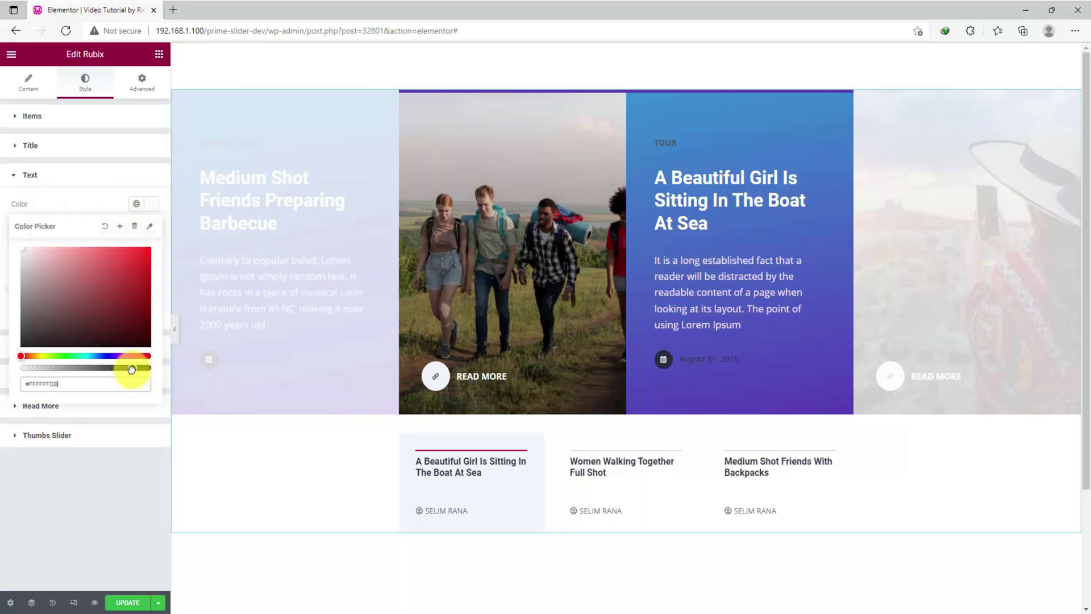
pyautogui.click(86, 199)
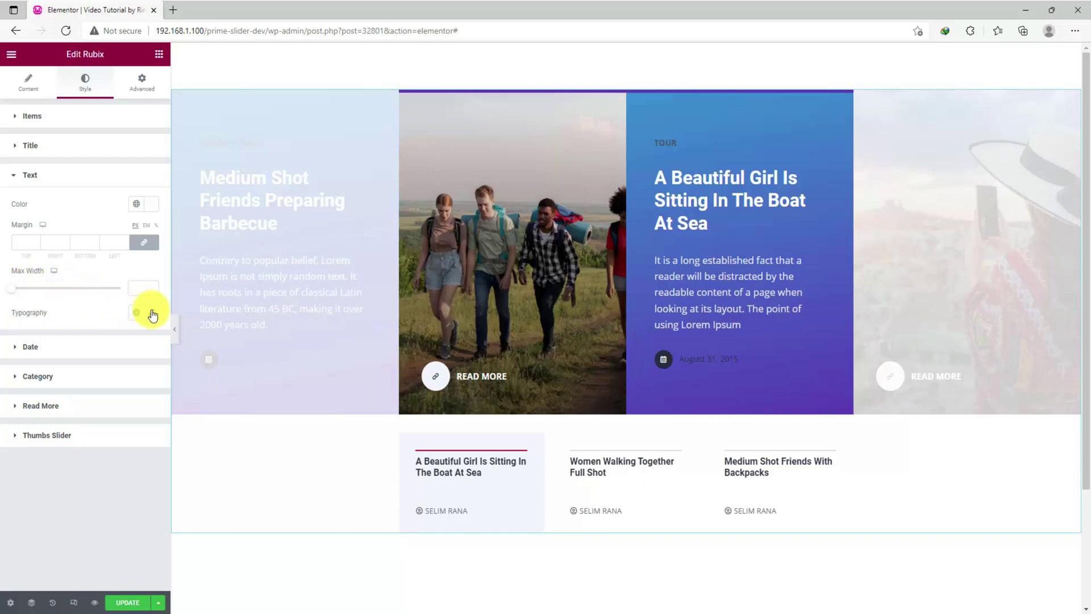
# Give the slide date text a light colour.
pyautogui.click(58, 348)
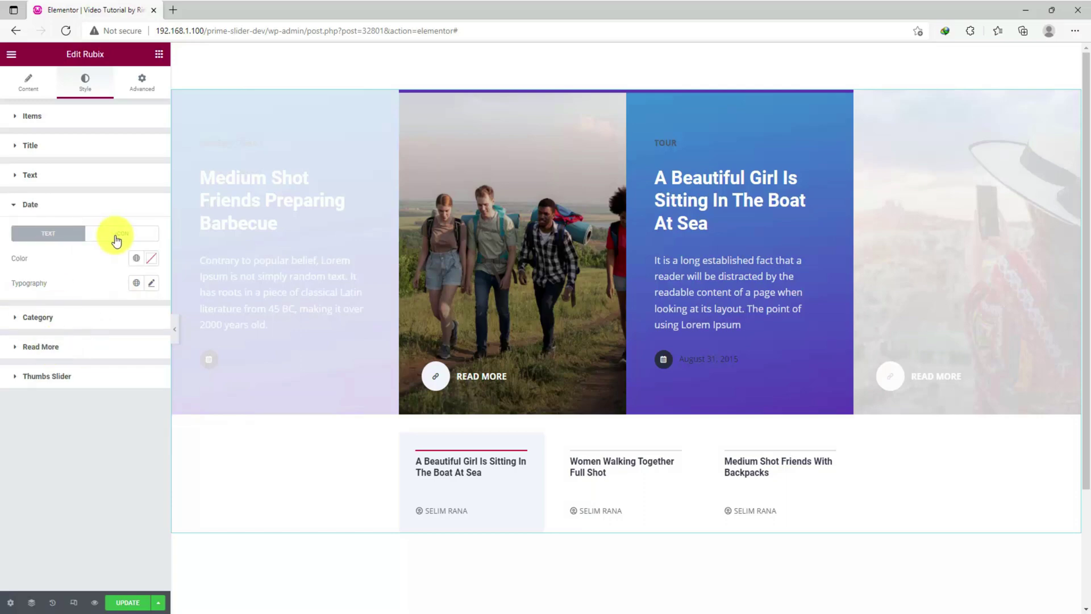
pyautogui.click(152, 262)
pyautogui.click(19, 307)
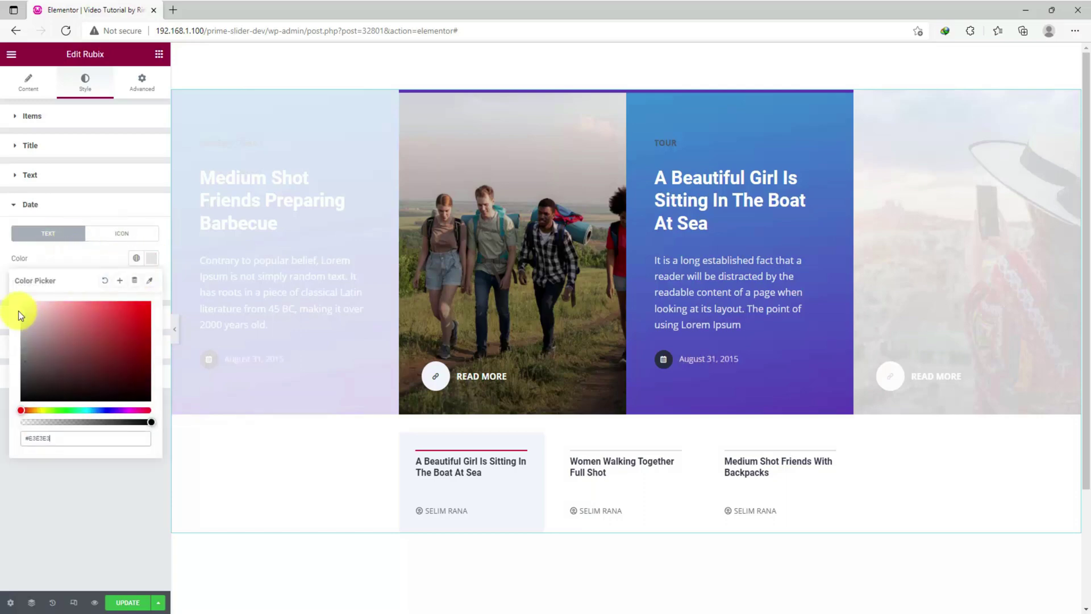
pyautogui.click(73, 261)
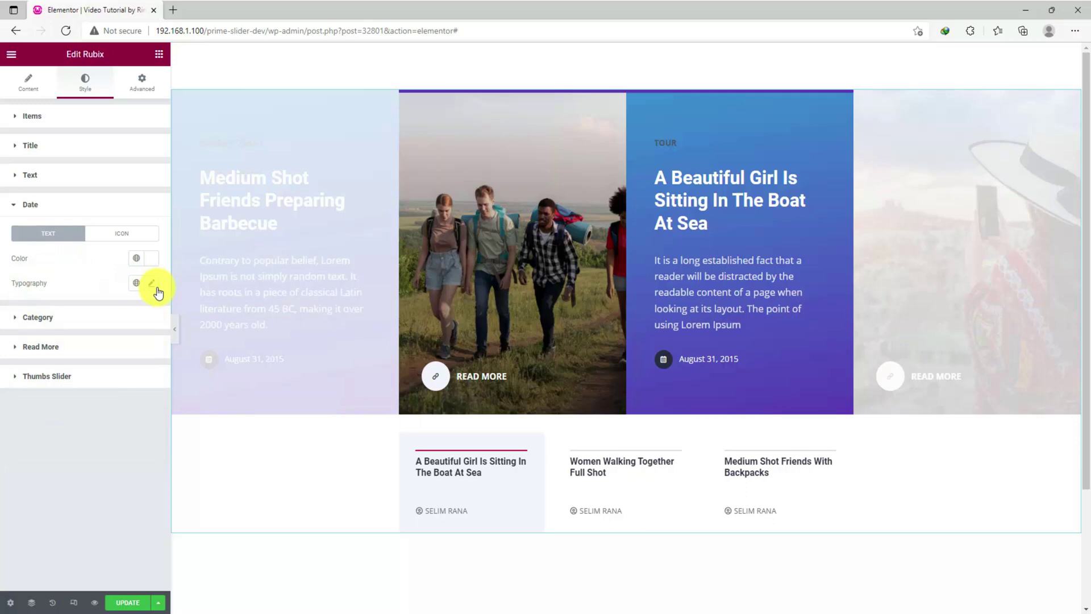
# Give the date icon a Classic background in semi-transparent white #FDFDFD5E.
pyautogui.click(135, 235)
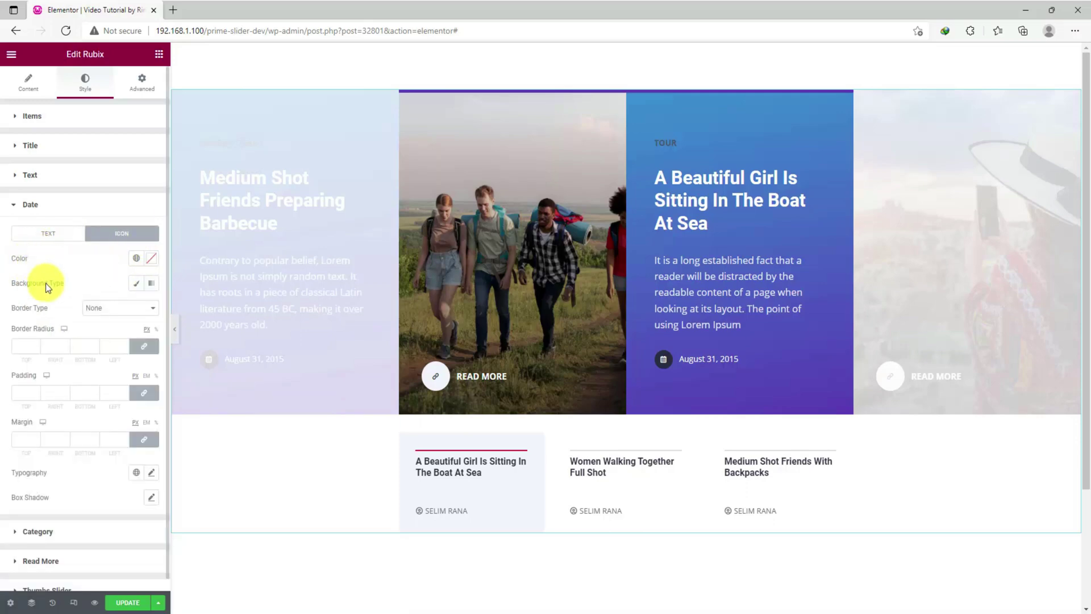
pyautogui.click(135, 287)
pyautogui.click(150, 307)
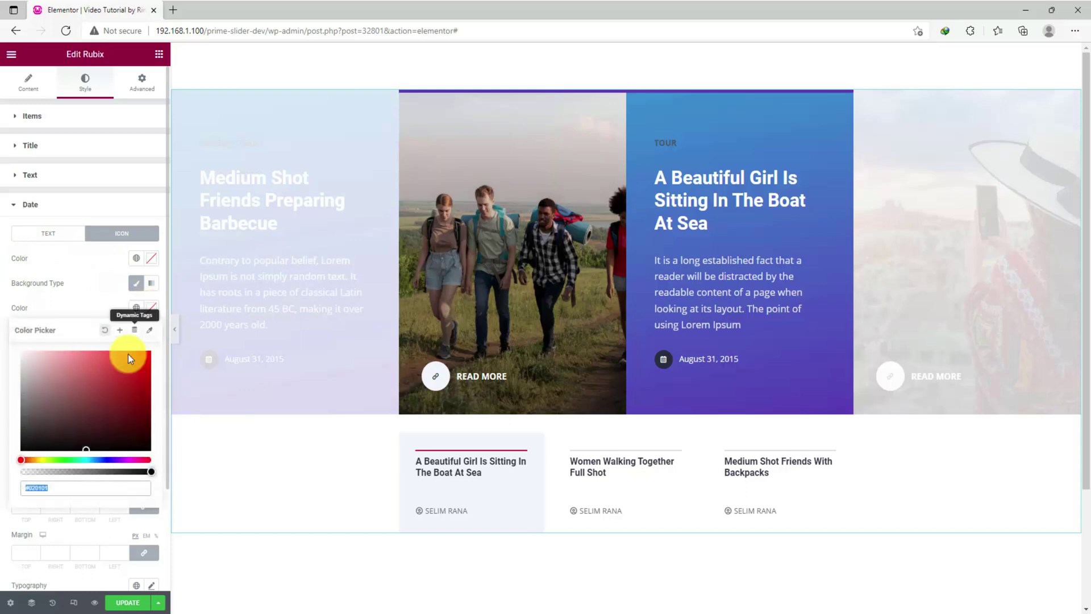
pyautogui.moveTo(150, 472); pyautogui.dragTo(57, 471)
pyautogui.click(79, 302)
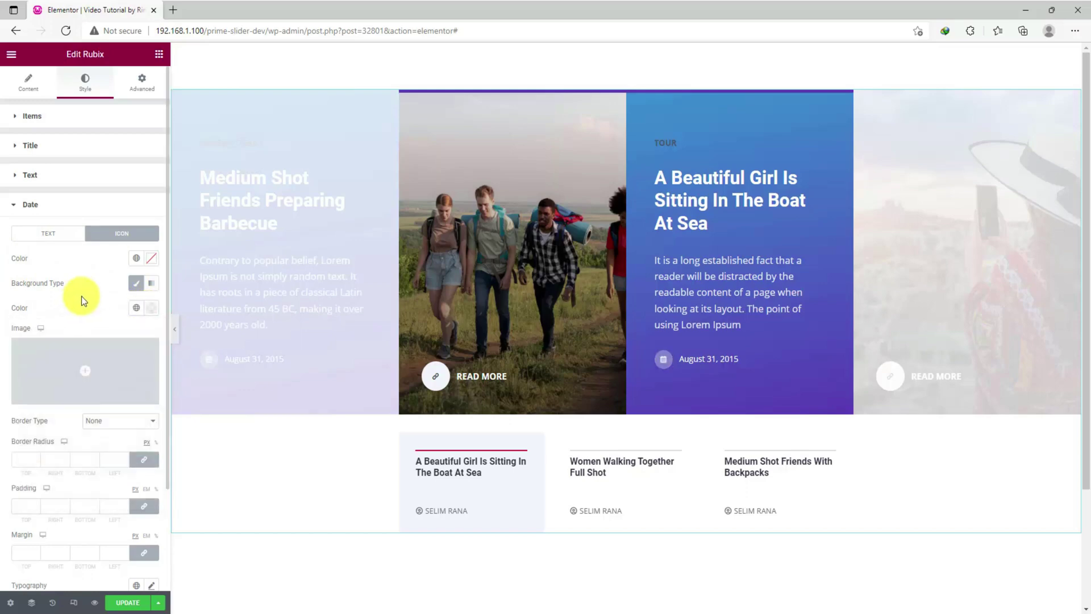
pyautogui.scroll(-2, 97, 449)
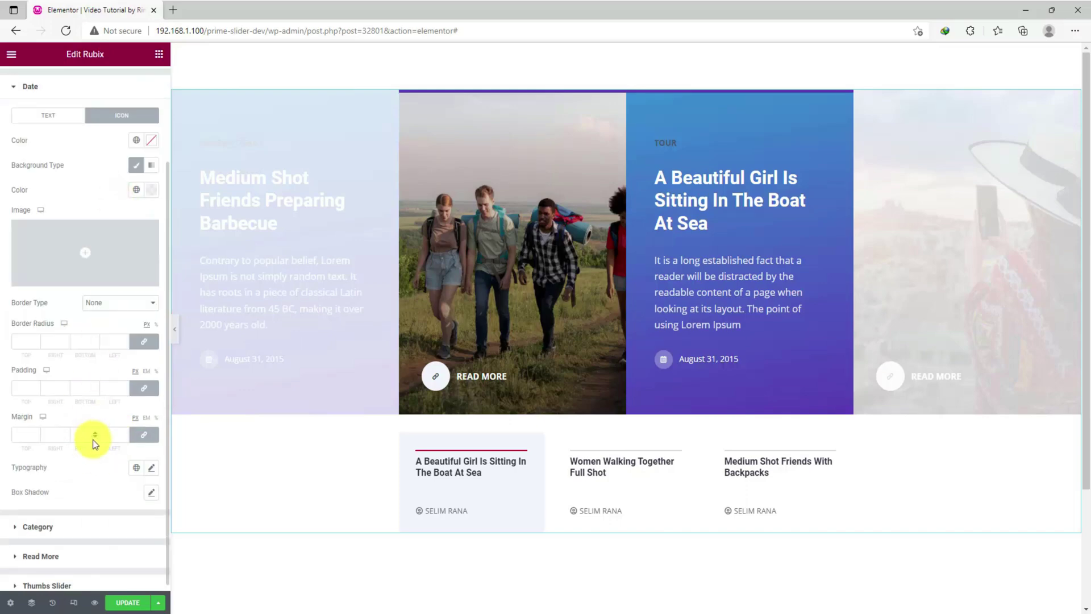
pyautogui.scroll(2, 94, 443)
pyautogui.click(54, 233)
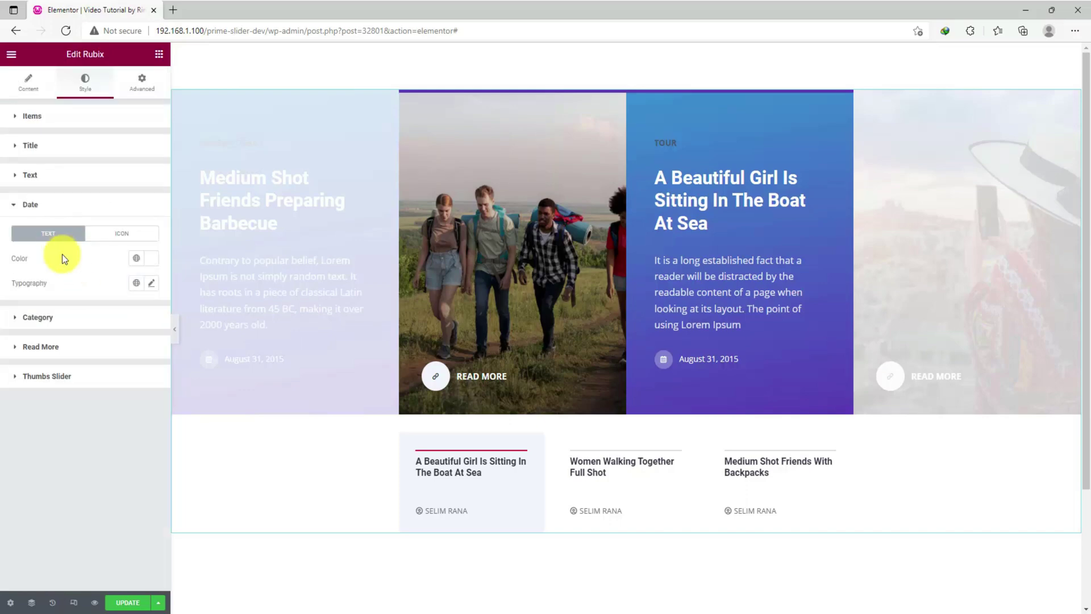
# Make the category label text purple on a white classic background.
pyautogui.click(66, 321)
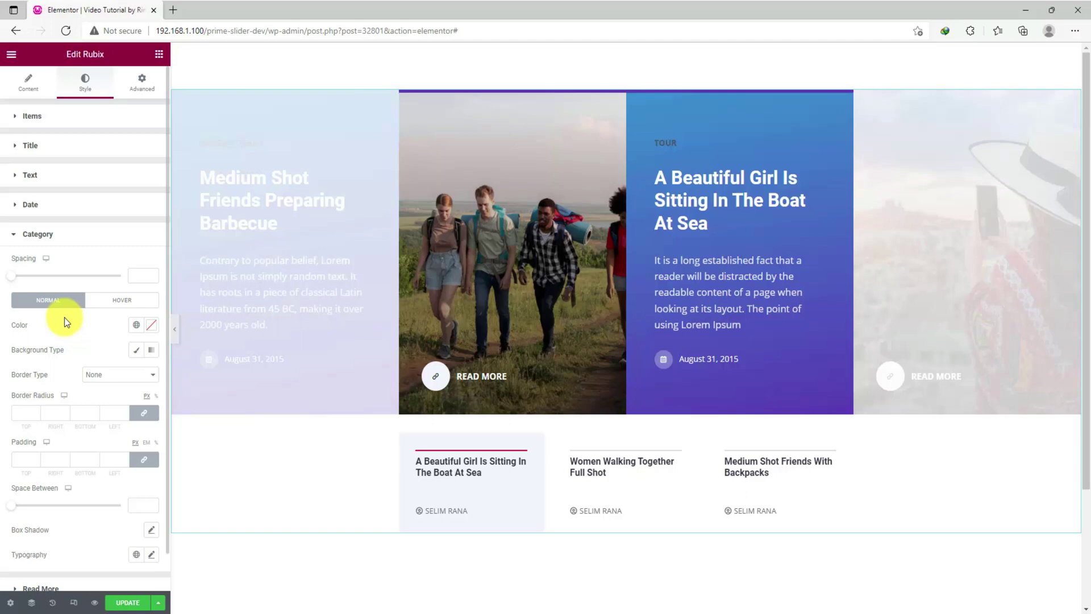
pyautogui.click(150, 328)
pyautogui.hotkey('ctrl', 'v')
pyautogui.click(104, 325)
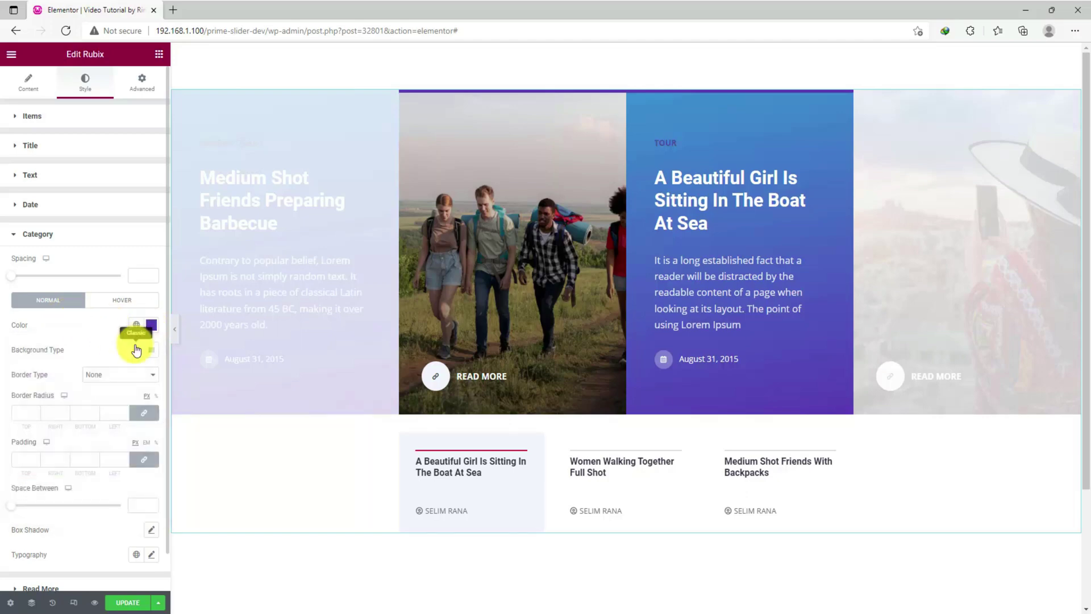
pyautogui.click(150, 379)
pyautogui.click(10, 418)
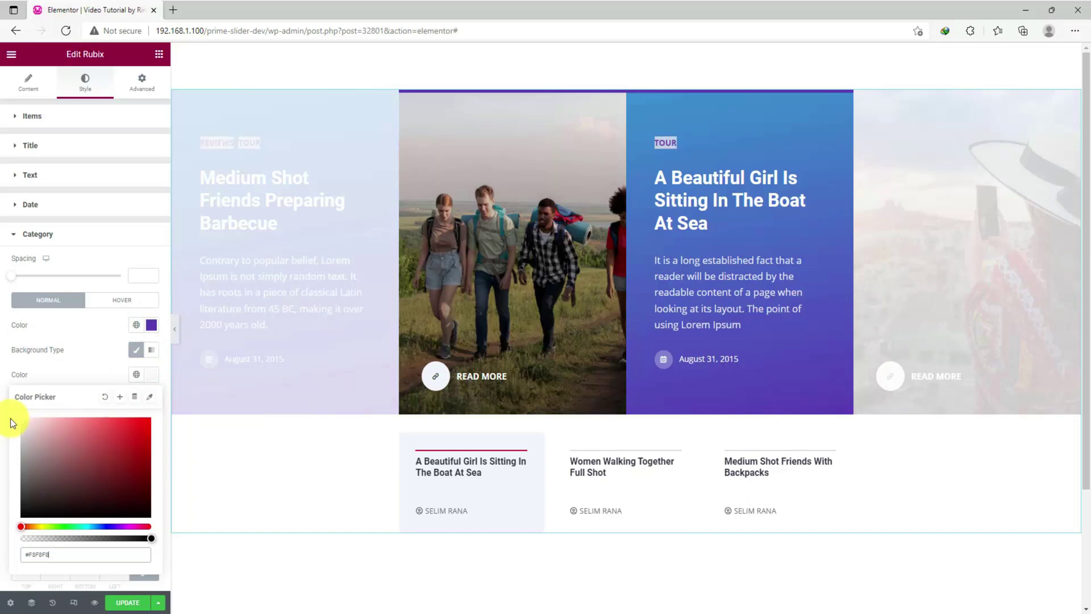
pyautogui.click(65, 380)
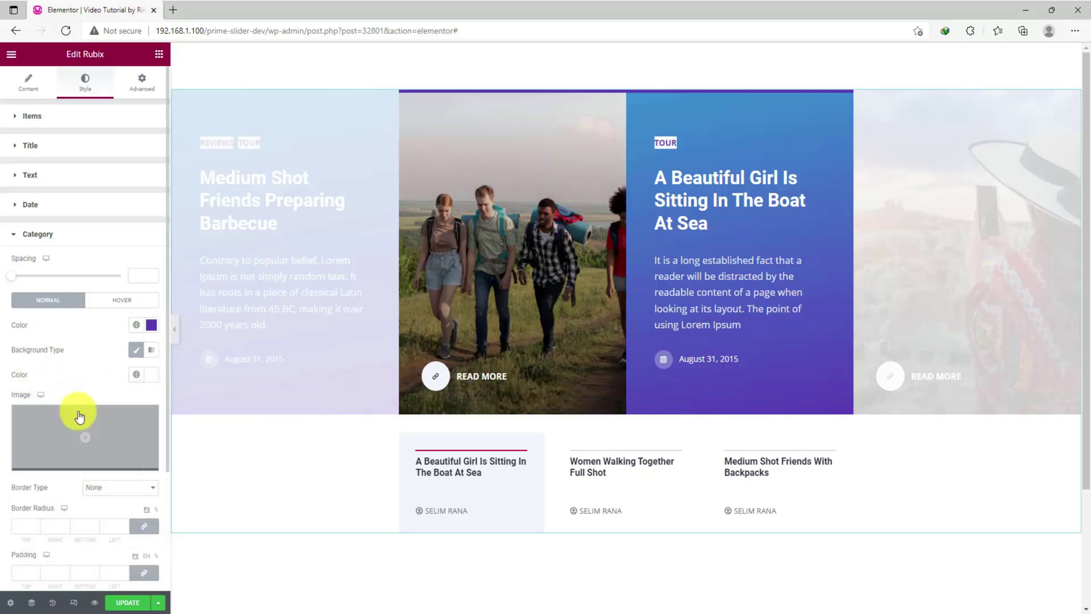
pyautogui.scroll(-1, 80, 417)
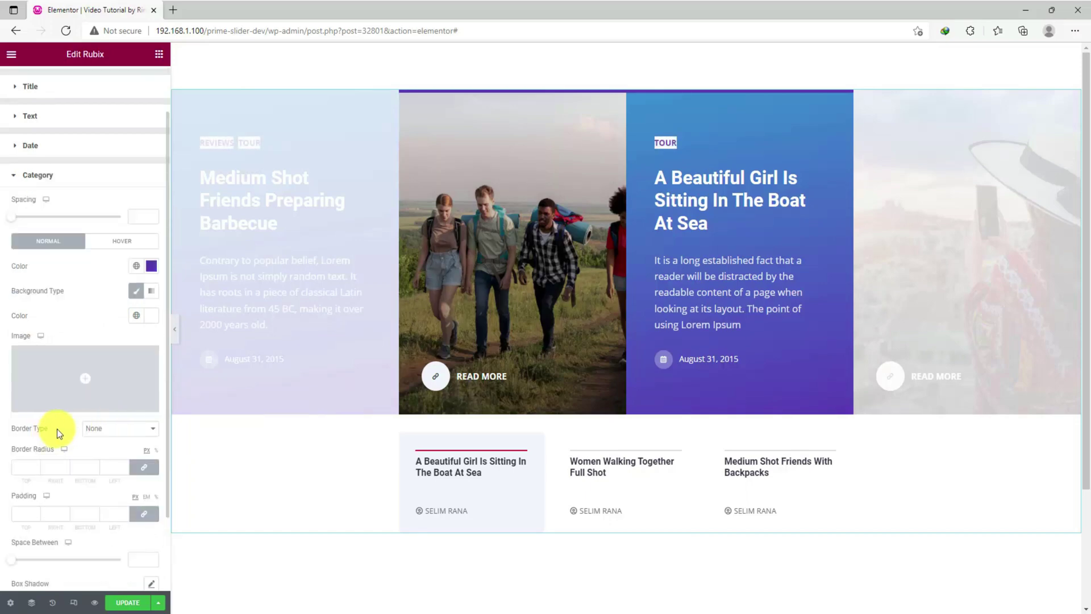
# Set the category border radius to 100 and padding to 4, 12, 4, 12.
pyautogui.click(21, 464)
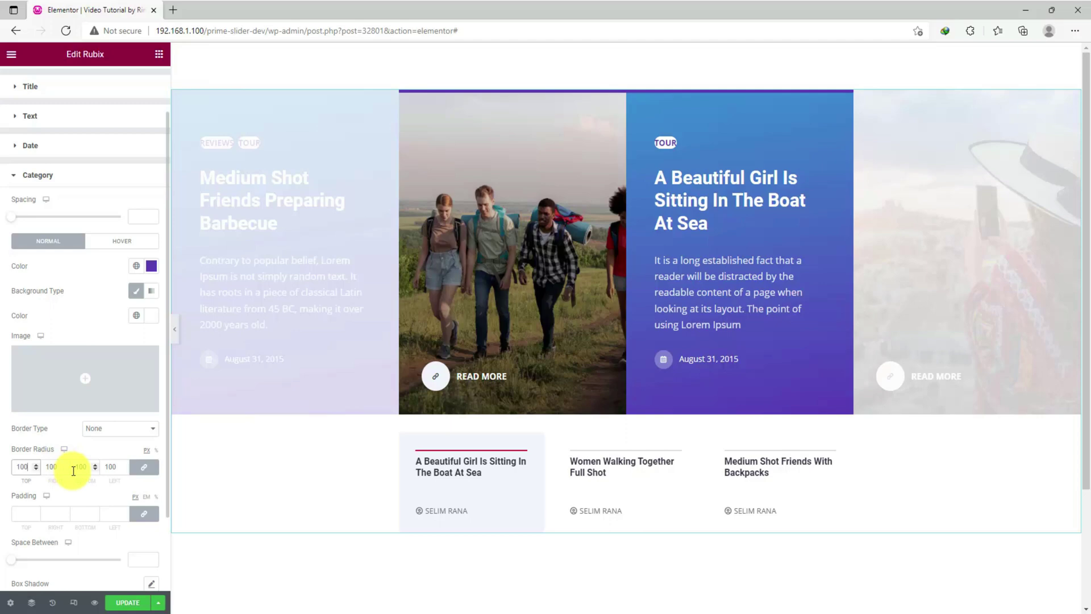
pyautogui.scroll(-2, 74, 470)
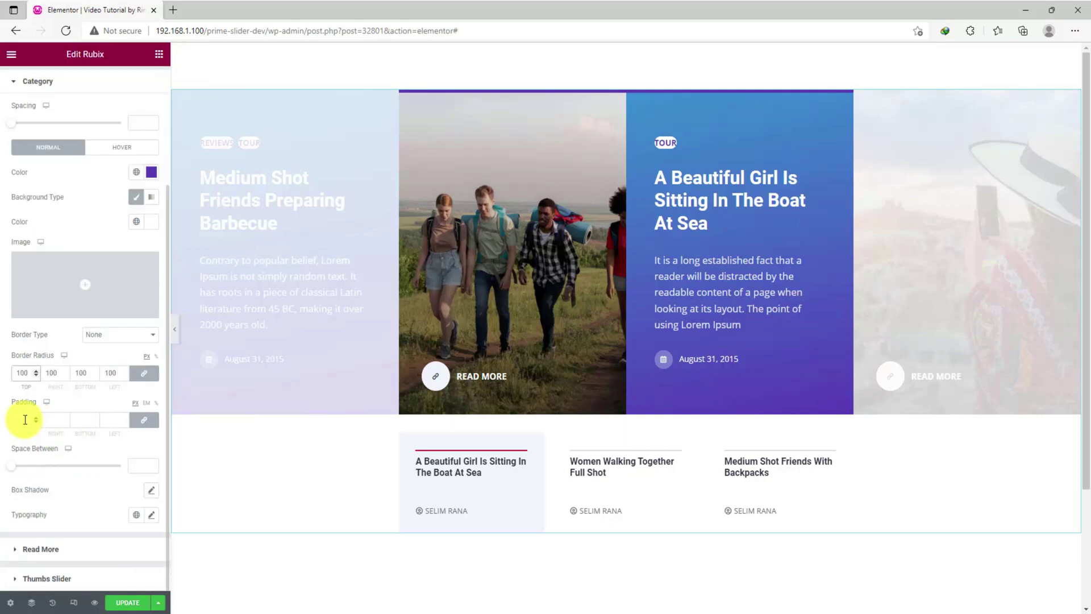
pyautogui.click(25, 419)
pyautogui.write('4')
pyautogui.click(146, 420)
pyautogui.doubleClick(49, 419)
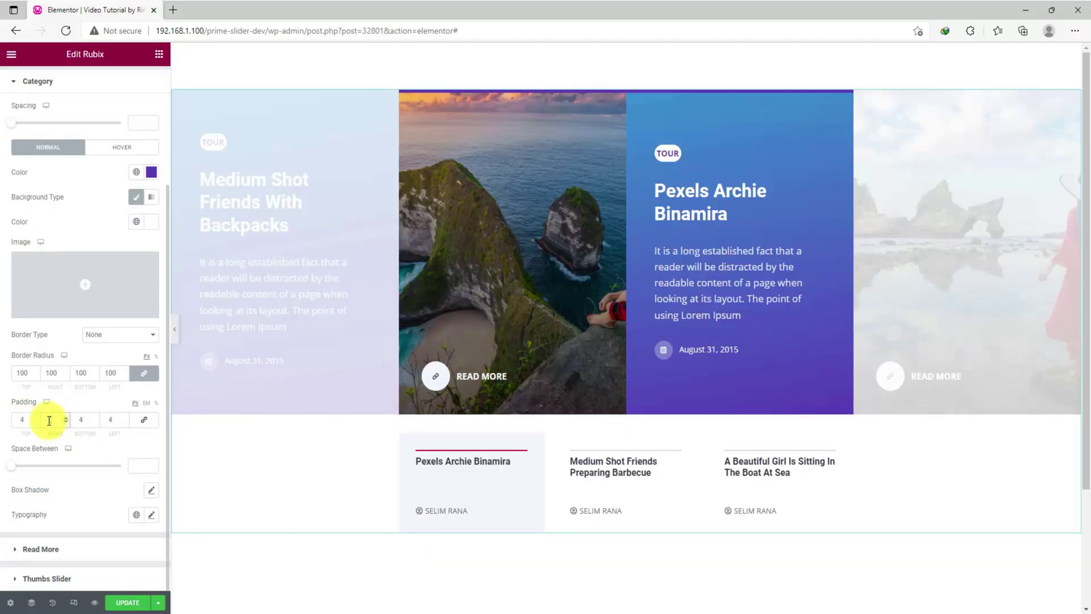
pyautogui.write('12')
pyautogui.doubleClick(106, 419)
pyautogui.write('12')
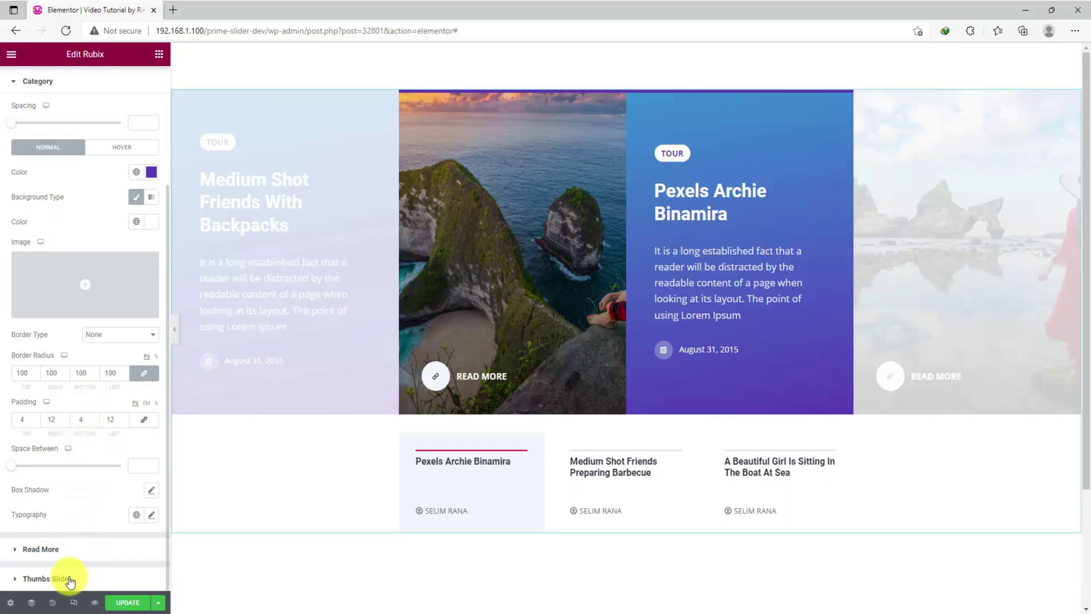
# Give the normal thumbnails a Classic background in solid blue #359CD1.
pyautogui.click(70, 579)
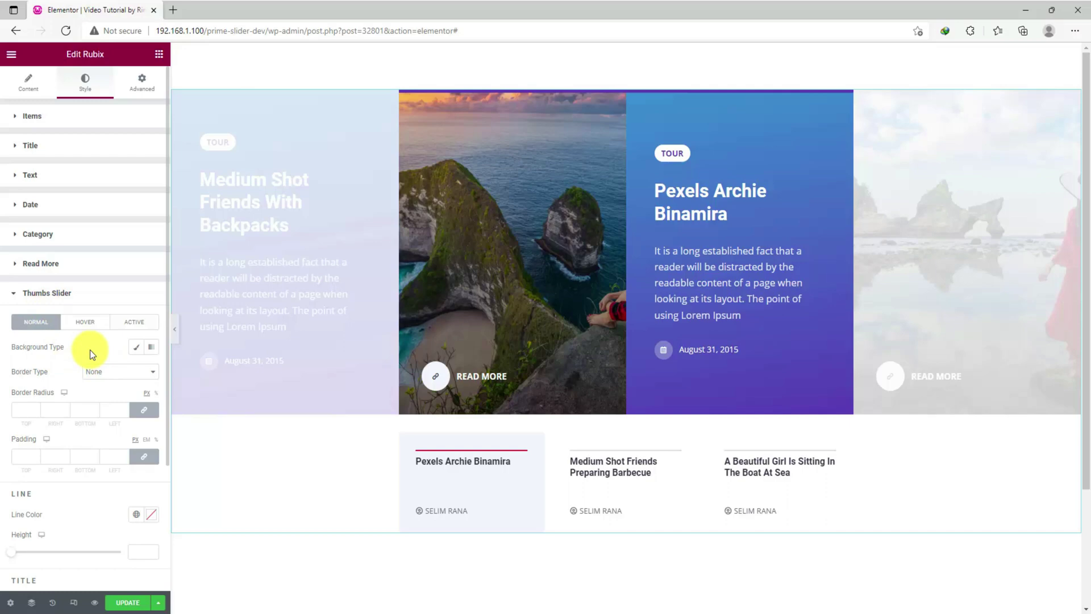
pyautogui.click(133, 349)
pyautogui.click(150, 372)
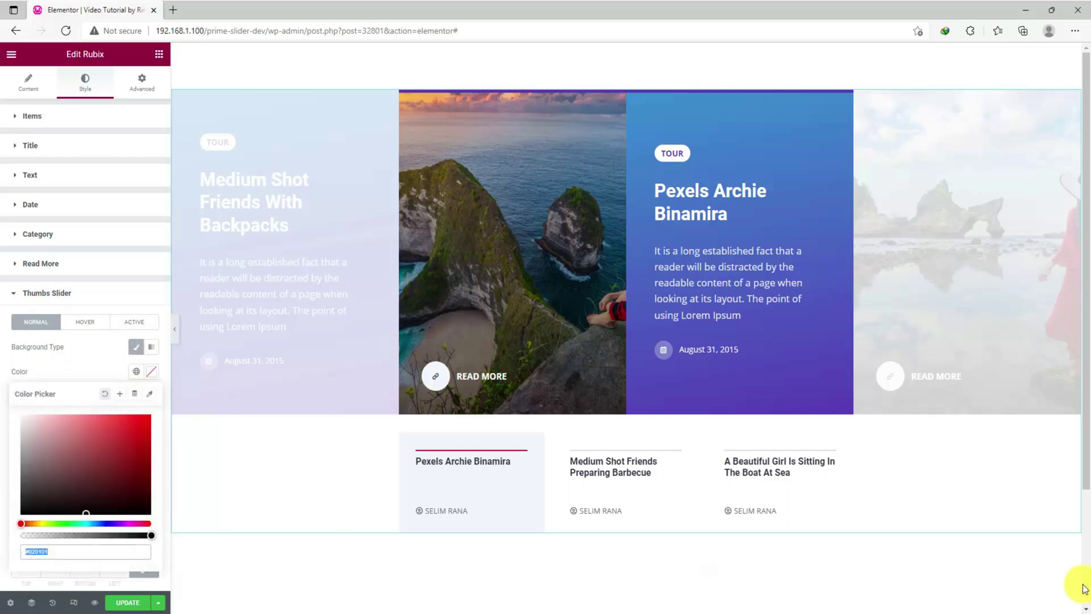
pyautogui.write('#359CD1')
pyautogui.click(97, 372)
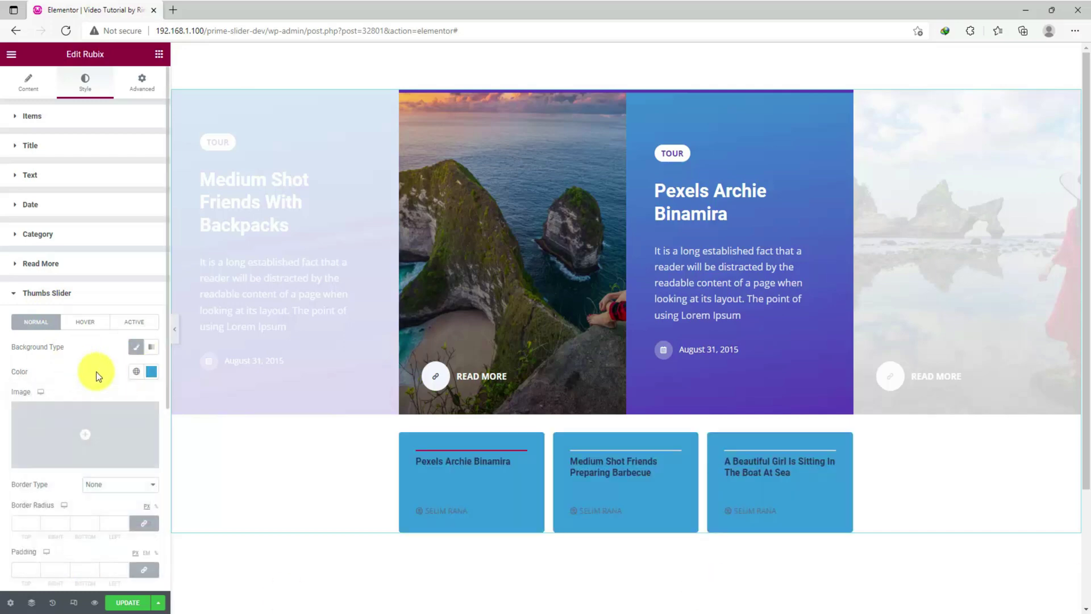
# Set the thumbnail Line Color to white #FFFFFF.
pyautogui.scroll(-3, 93, 386)
pyautogui.scroll(-1, 100, 423)
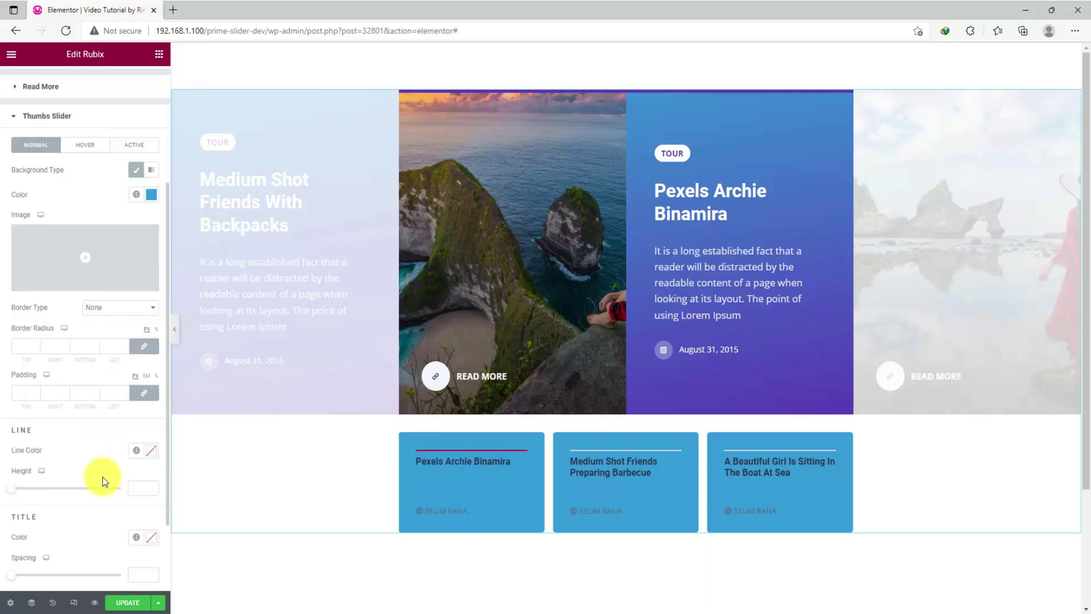
pyautogui.click(152, 452)
pyautogui.click(83, 419)
pyautogui.write('#FFFFFF')
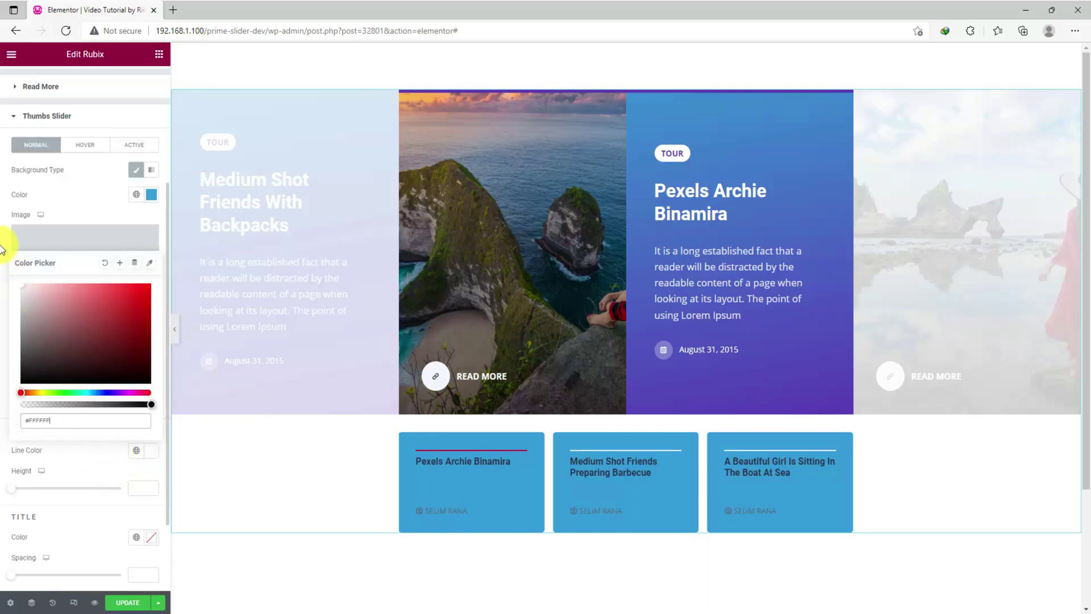
pyautogui.click(86, 453)
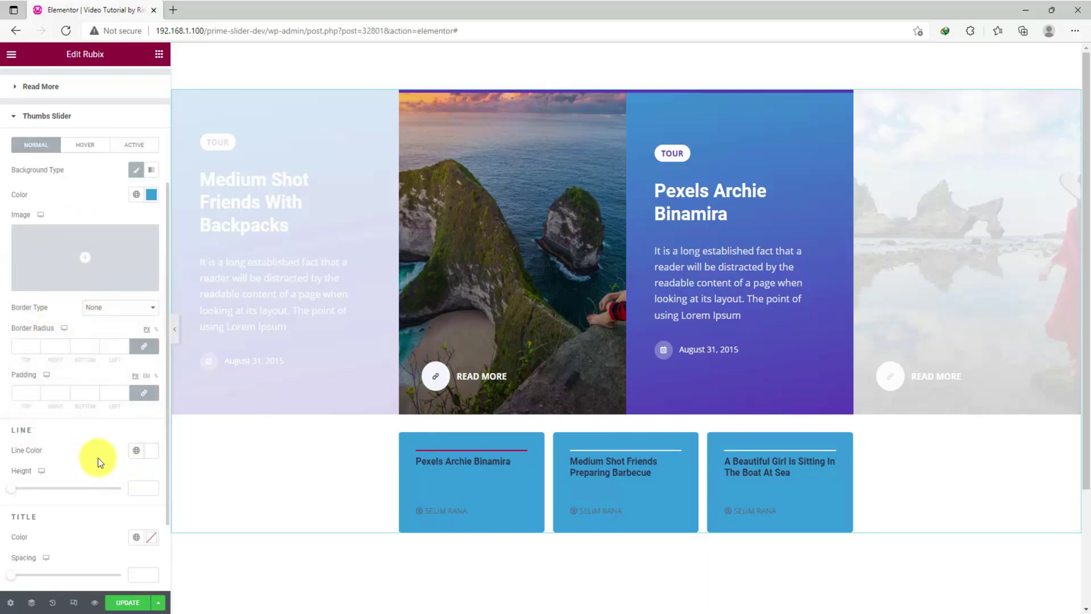
# Make the thumbnail Title Color and Meta Color white #FFFFFF.
pyautogui.scroll(-2, 94, 458)
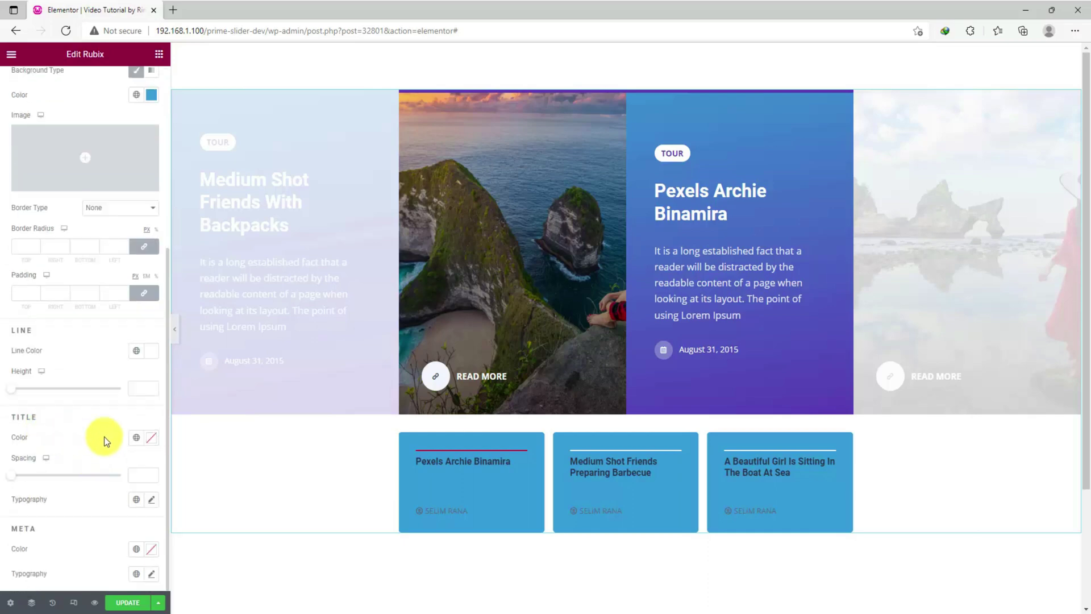
pyautogui.click(151, 437)
pyautogui.write('#FFFFFF')
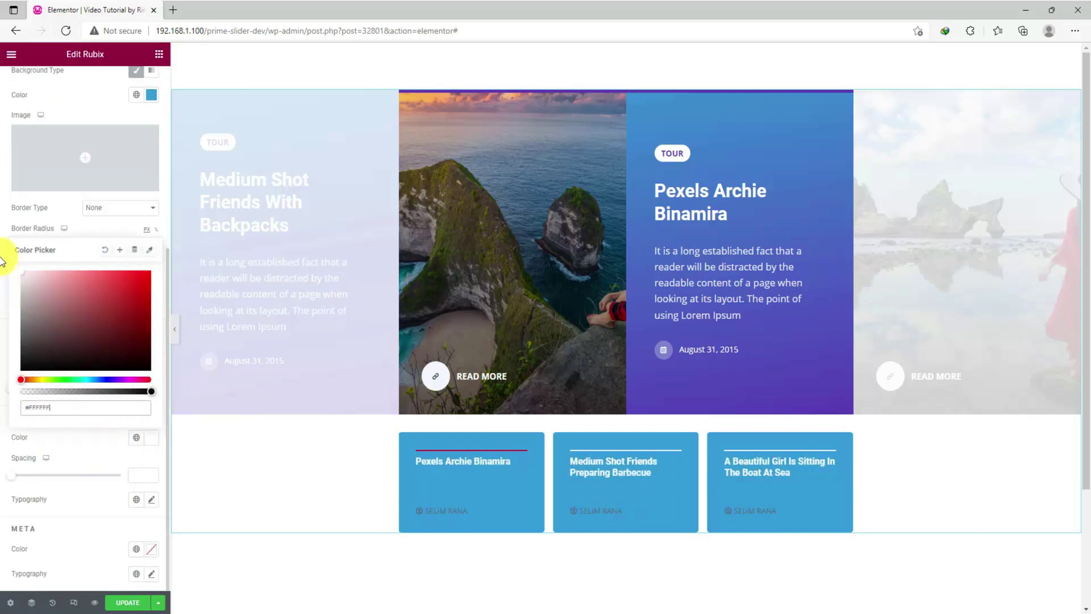
pyautogui.click(85, 453)
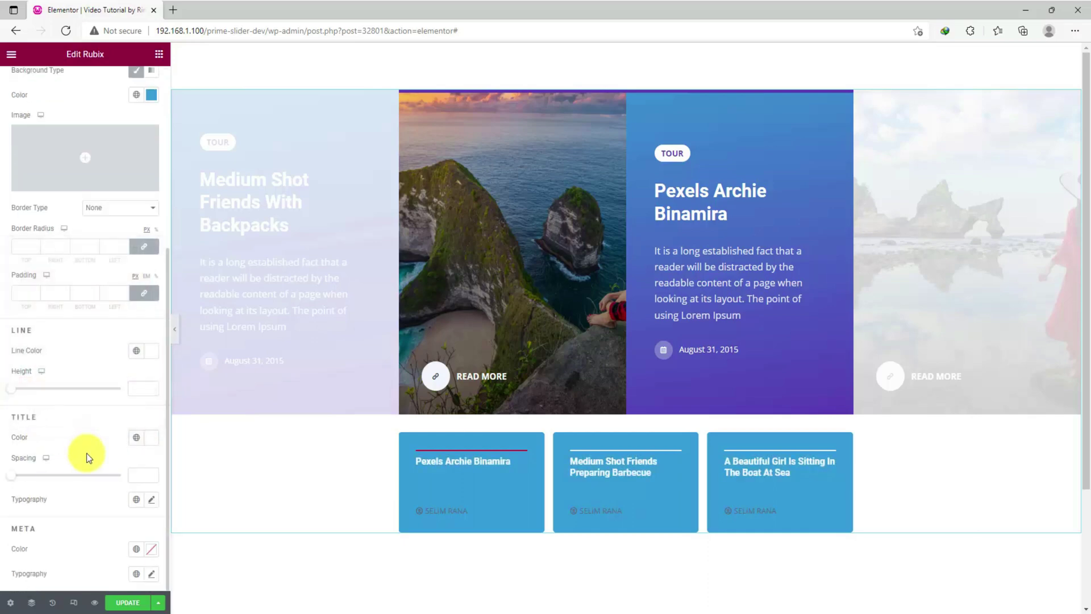
pyautogui.click(151, 548)
pyautogui.write('#FFFFFF')
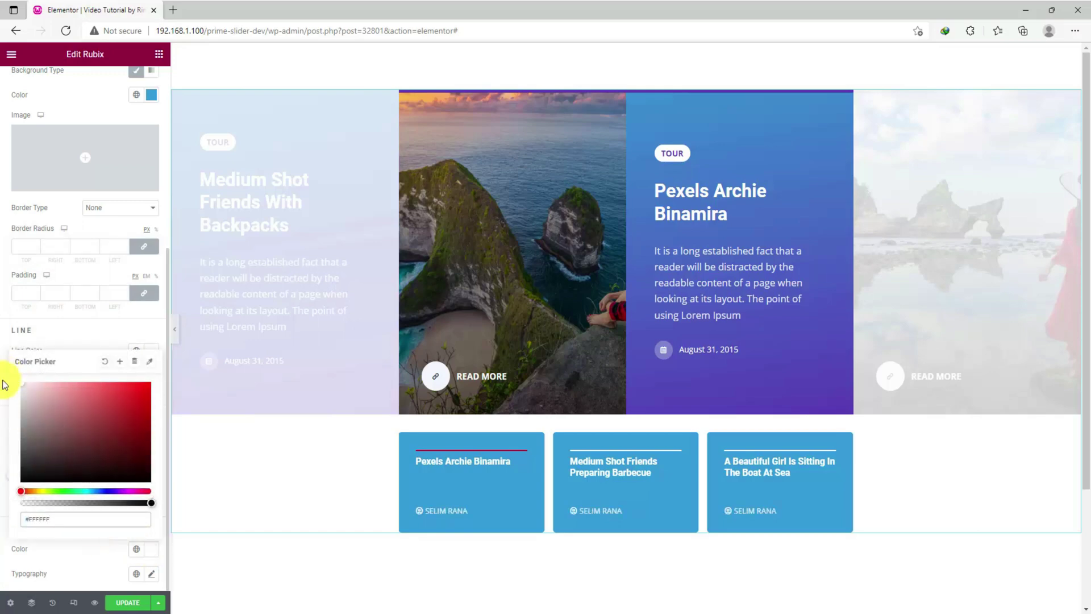
pyautogui.click(62, 549)
pyautogui.scroll(4, 79, 534)
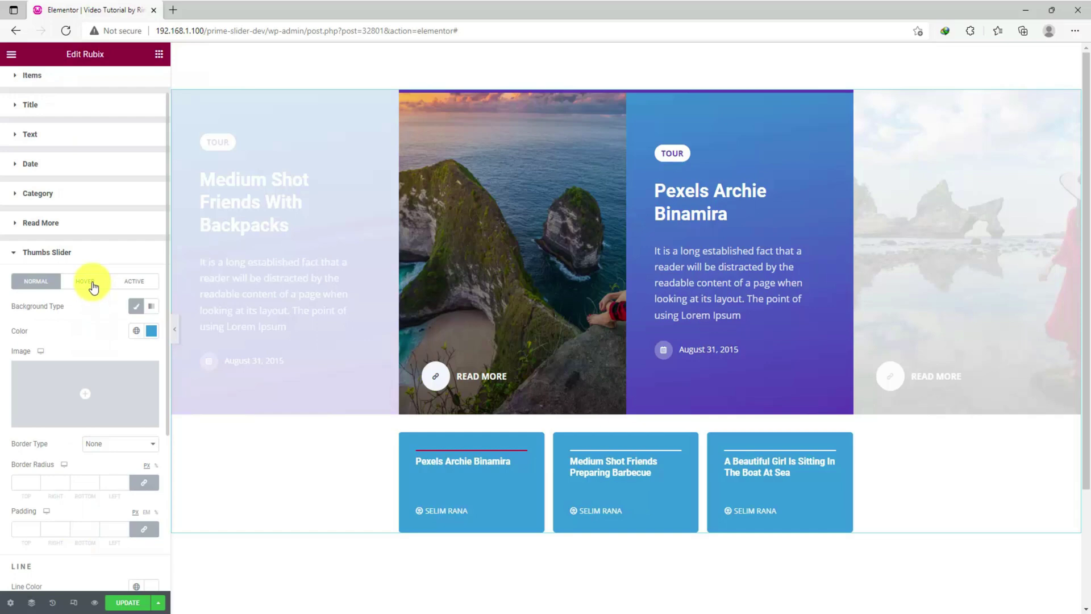
# Set the hovered thumbnails' Line Color to white.
pyautogui.click(93, 284)
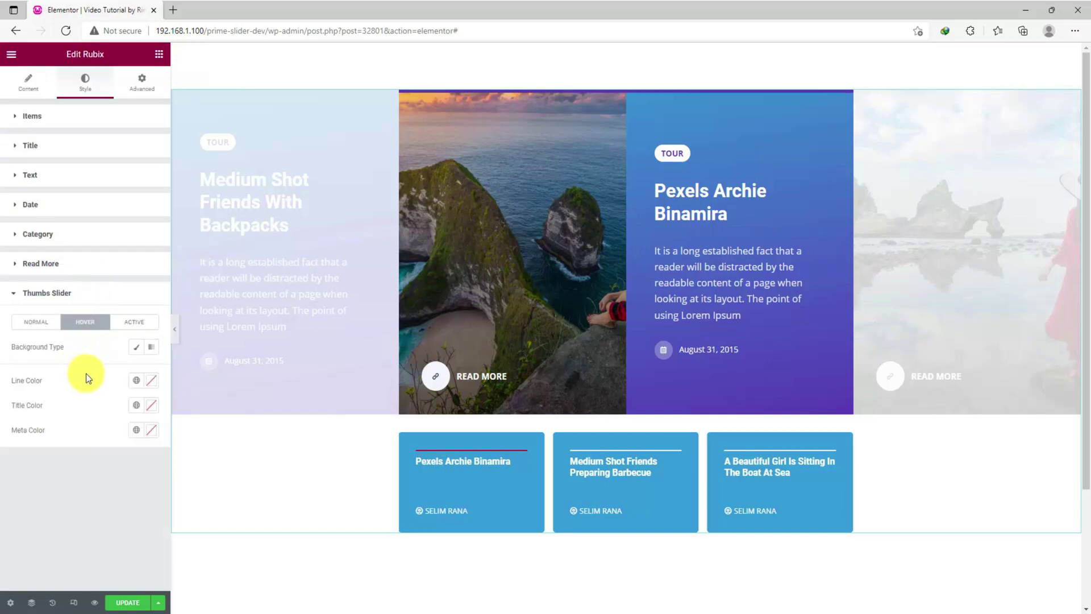
pyautogui.click(151, 385)
pyautogui.click(22, 430)
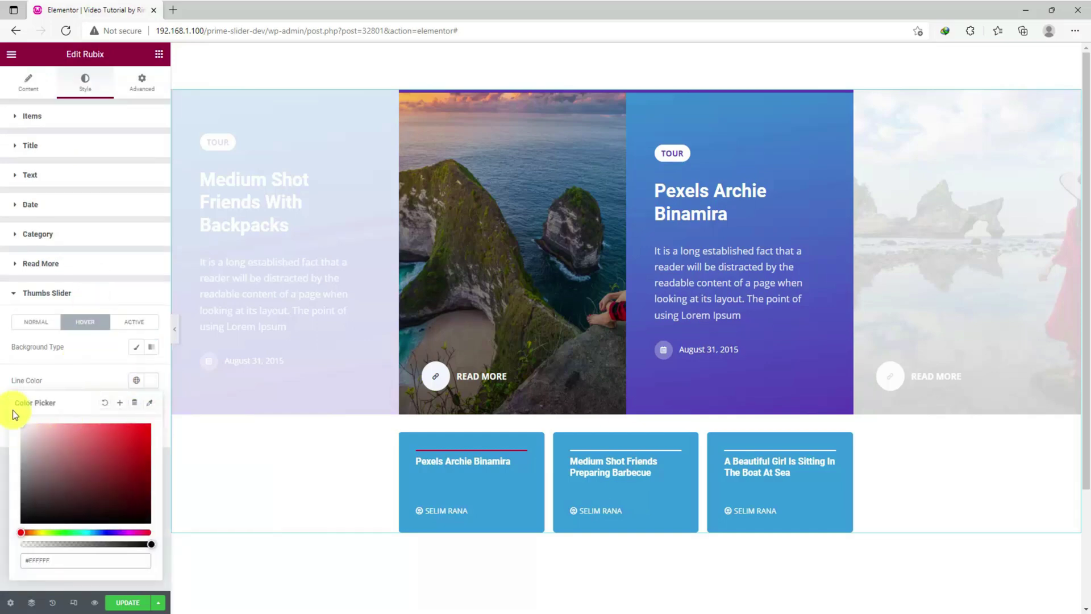
pyautogui.click(433, 453)
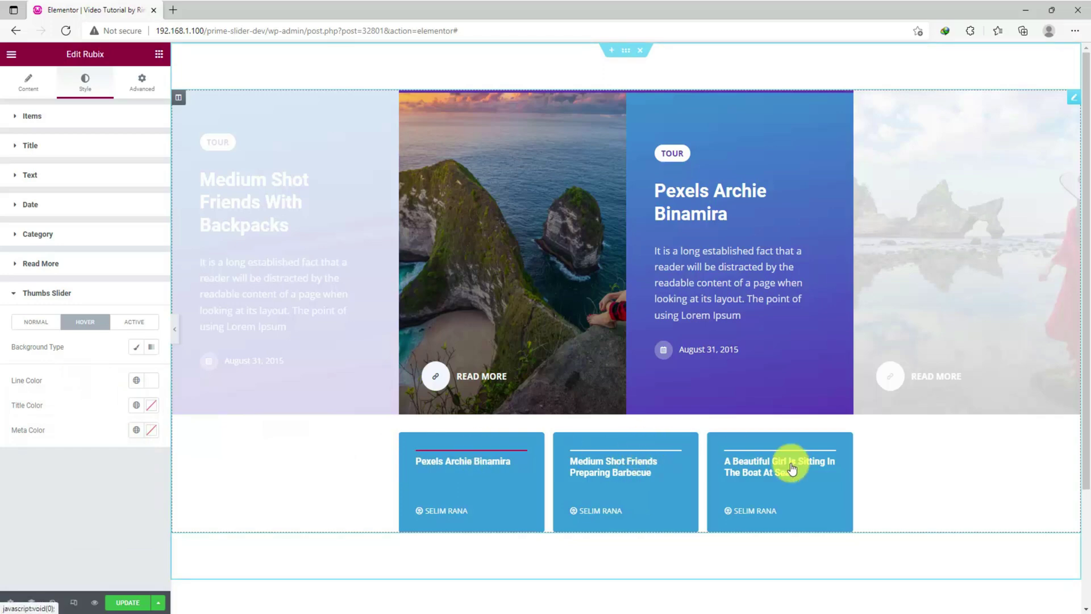
# Give the active thumbnail a blue-to-purple gradient at 170° with a white line.
pyautogui.click(135, 323)
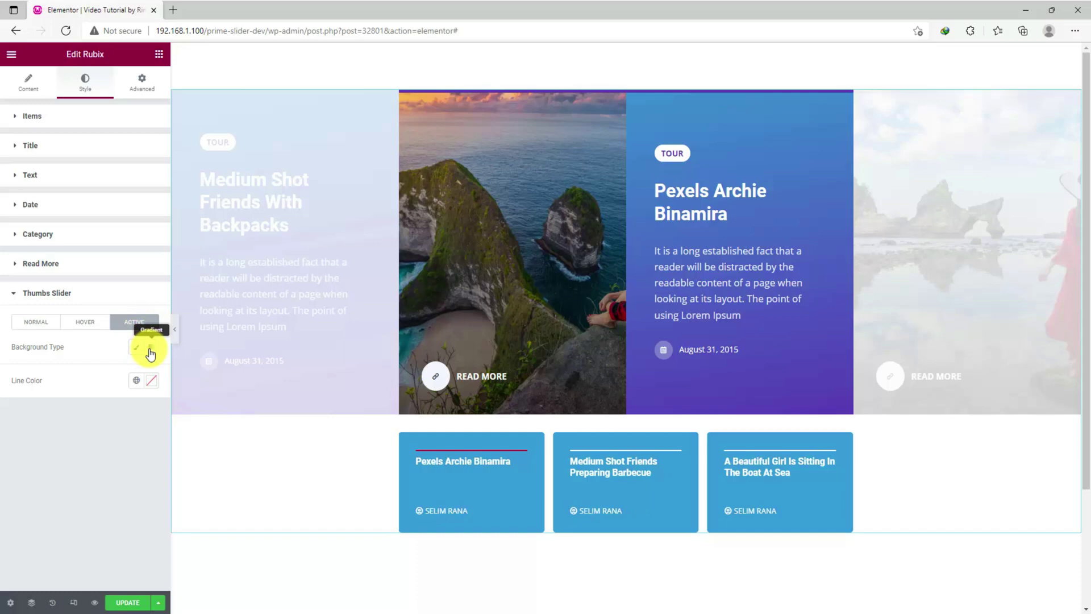
pyautogui.click(150, 347)
pyautogui.click(153, 372)
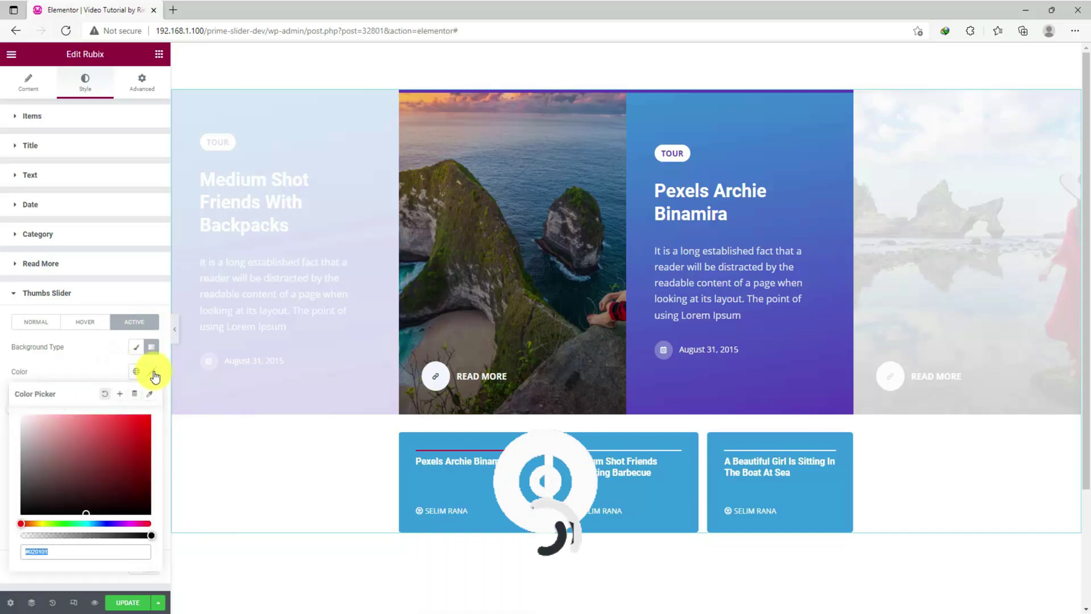
pyautogui.click(151, 433)
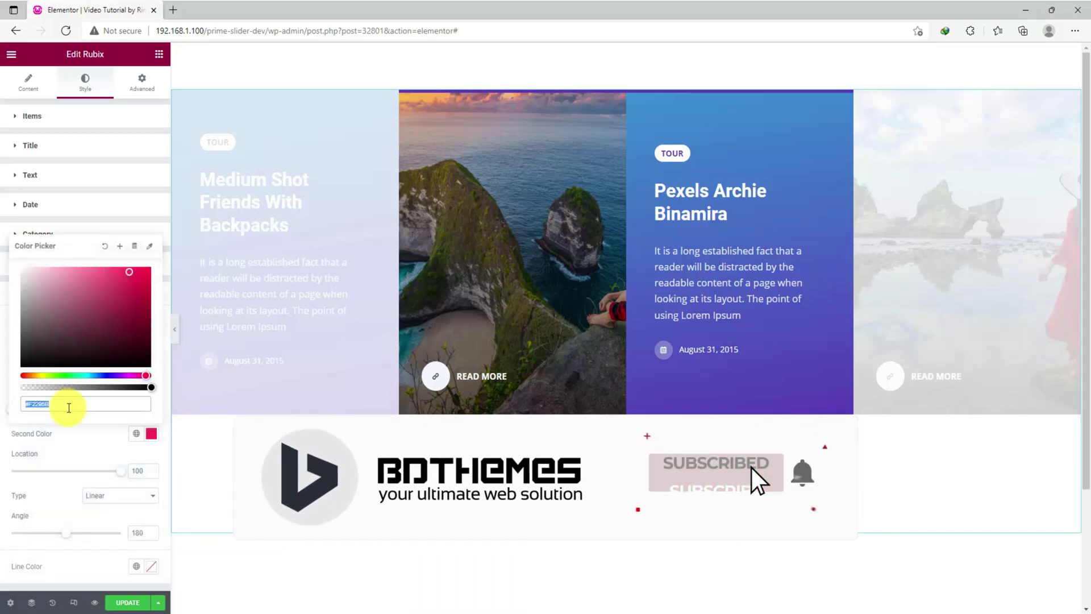
pyautogui.hotkey('ctrl', 'v')
pyautogui.click(91, 440)
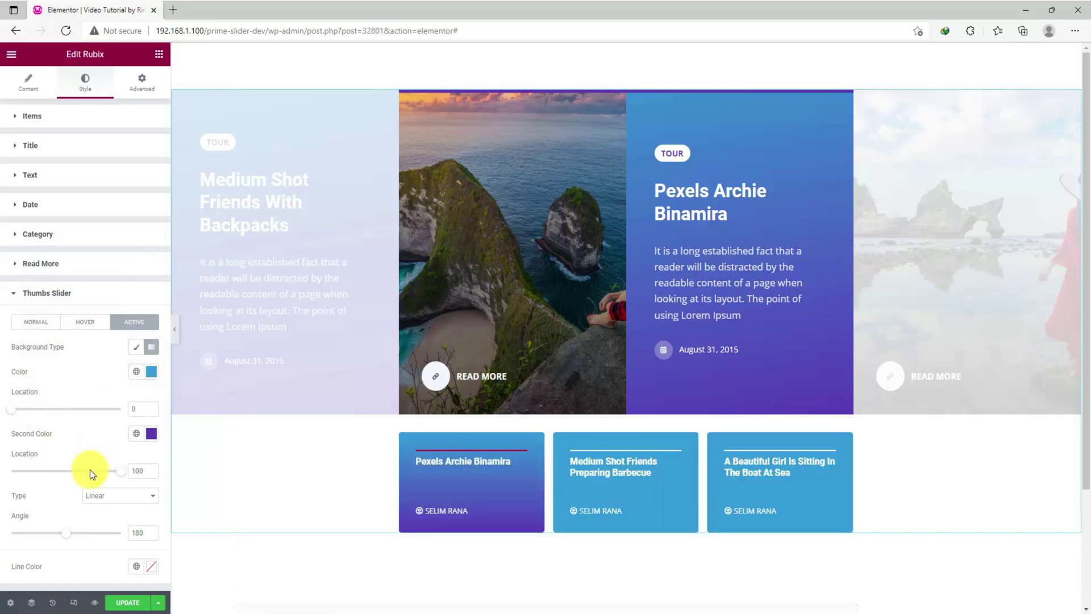
pyautogui.moveTo(66, 537); pyautogui.dragTo(64, 537)
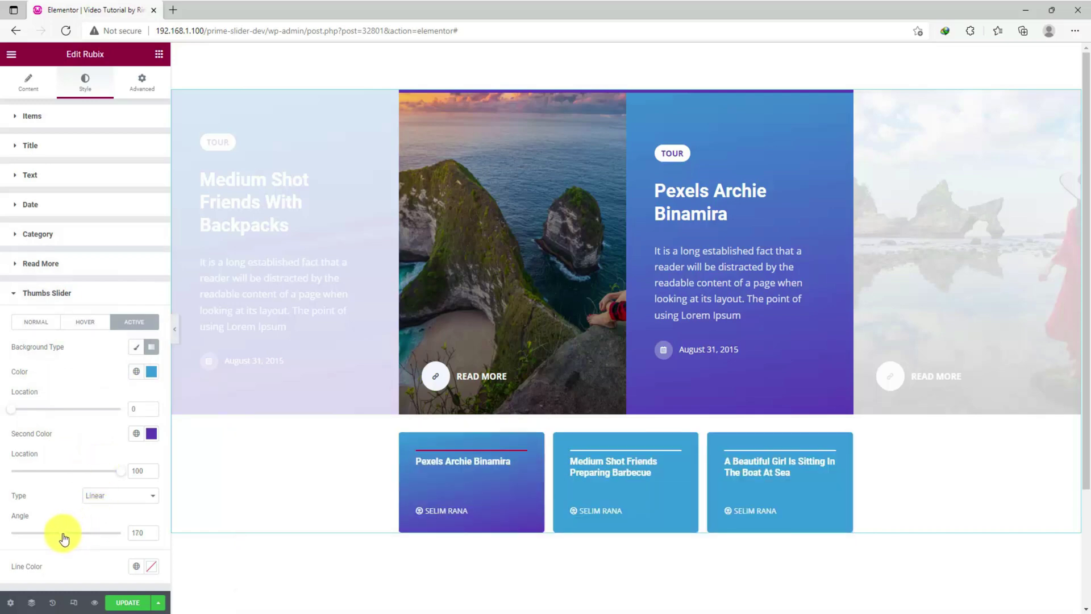
pyautogui.click(150, 566)
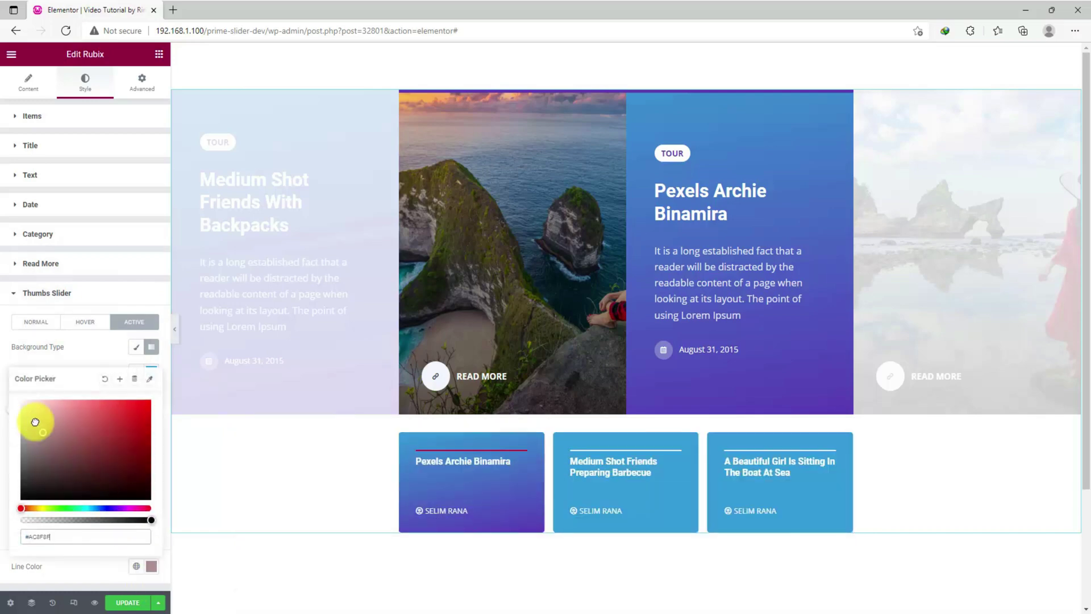
pyautogui.click(59, 350)
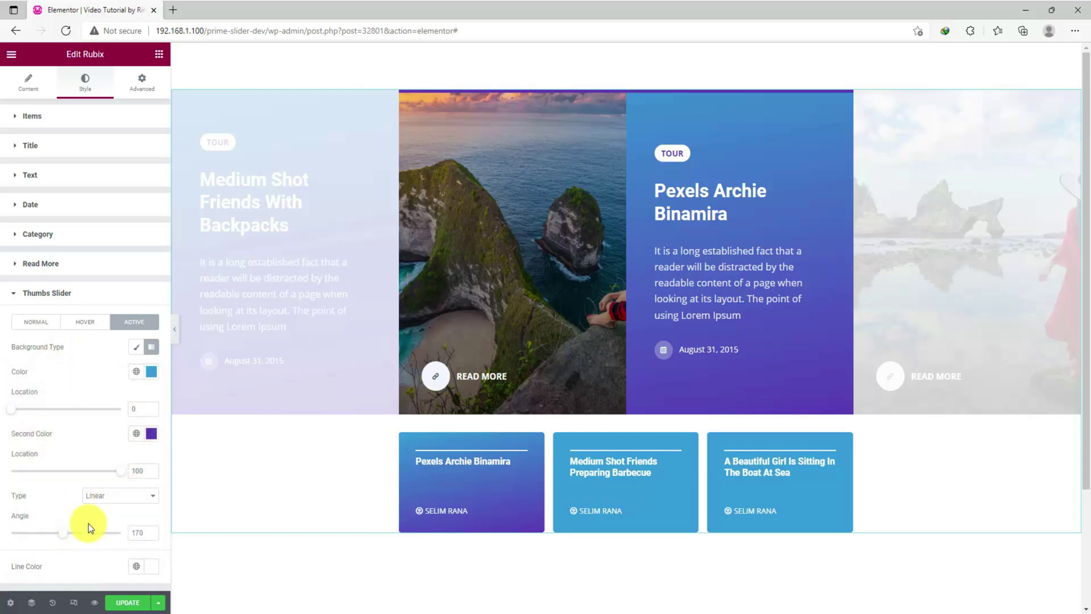
# Switch Autoplay on in the Content tab's Slider Settings and UPDATE the page.
pyautogui.click(33, 96)
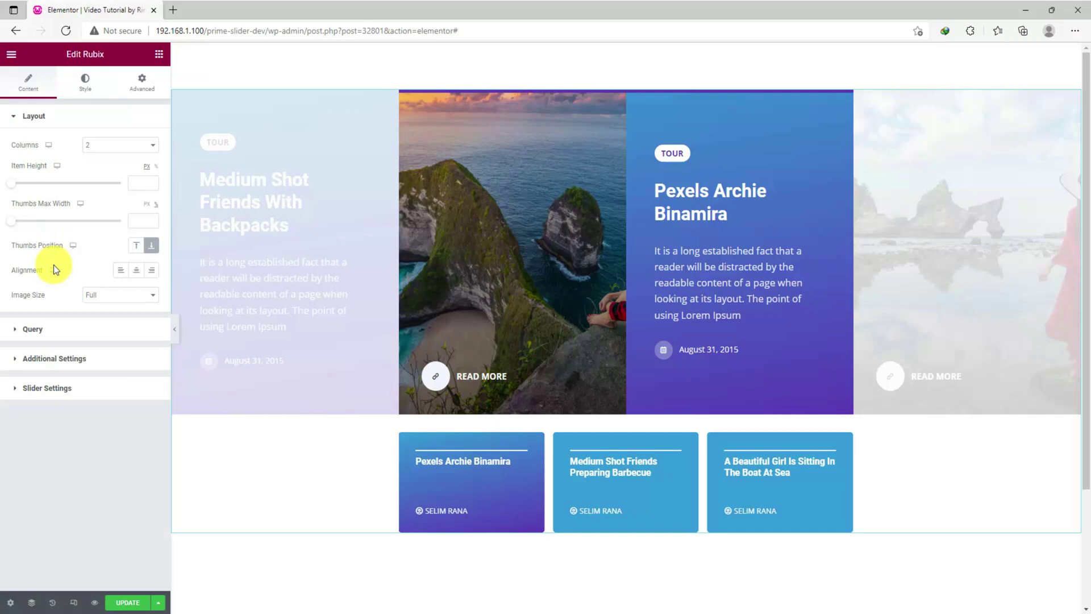
pyautogui.click(65, 385)
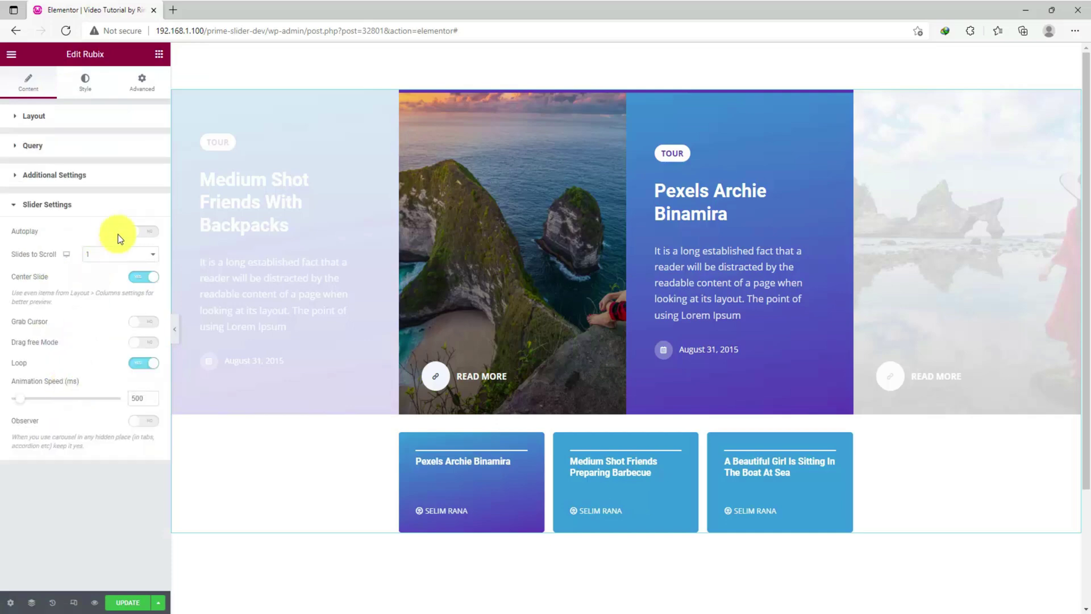
pyautogui.click(145, 231)
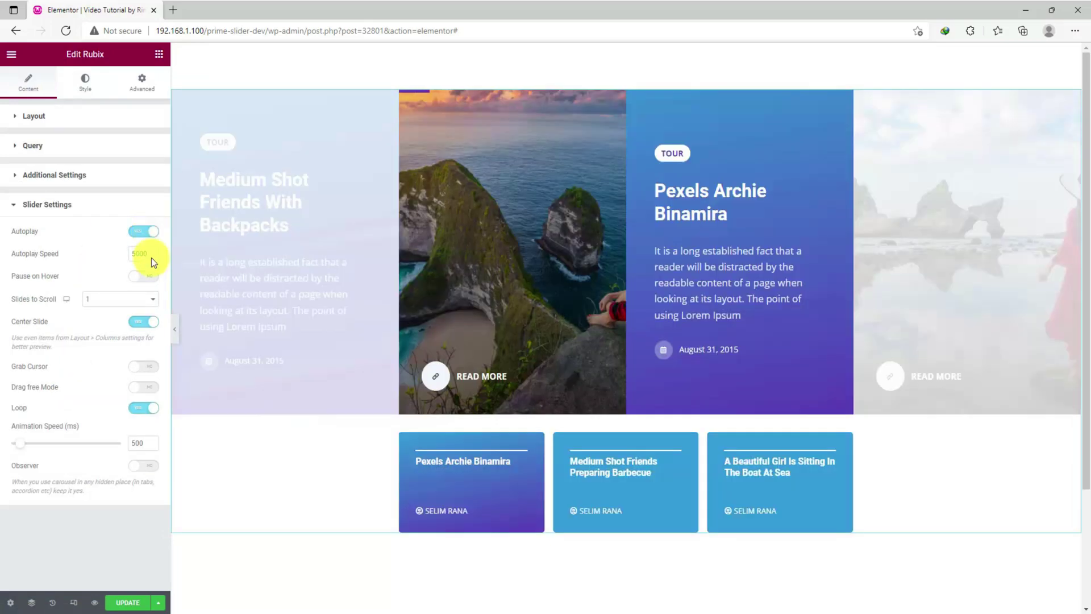
pyautogui.click(129, 603)
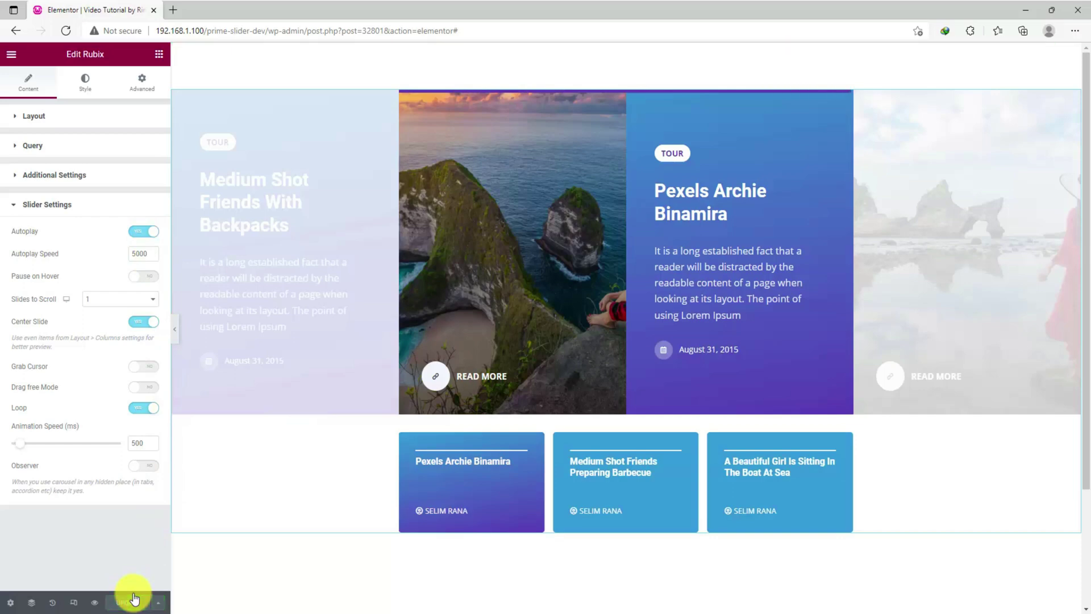